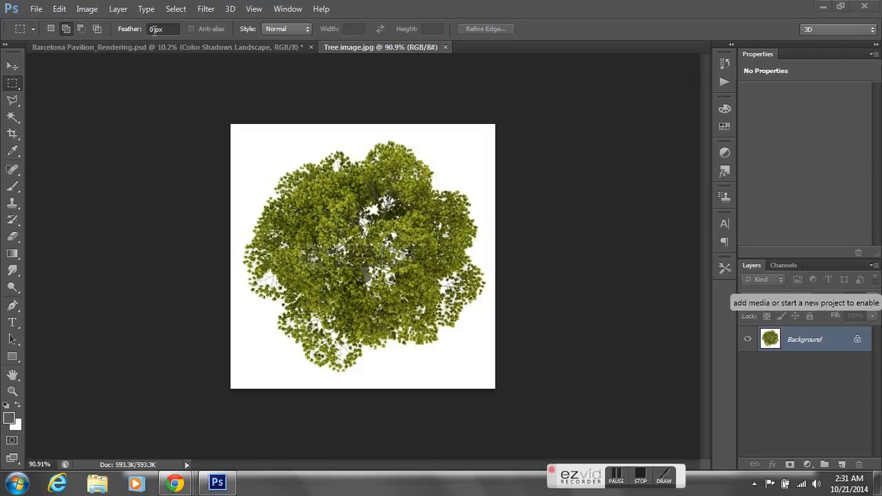
- Select the white background of the tree image using Color Range set to Highlights
click(180, 9)
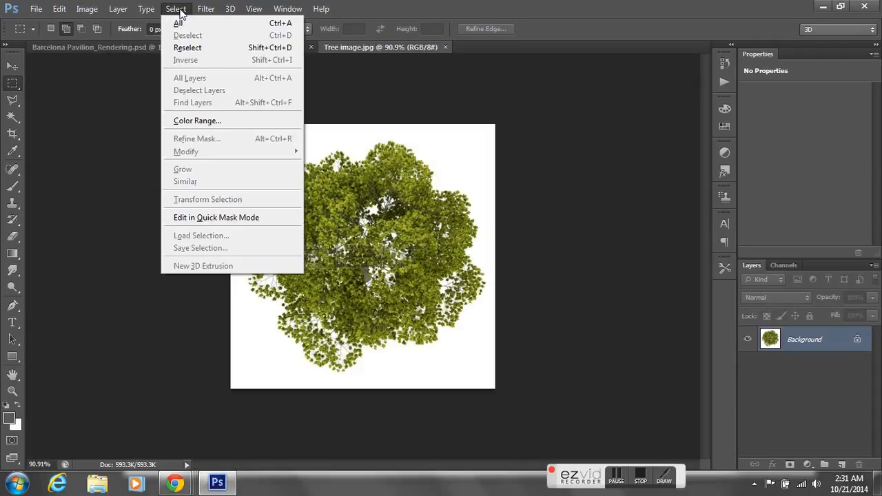
click(218, 123)
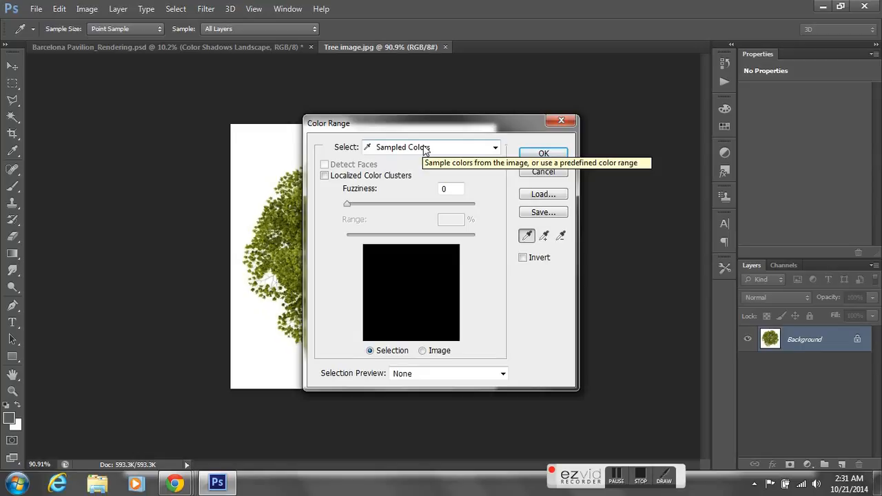
click(424, 147)
click(423, 147)
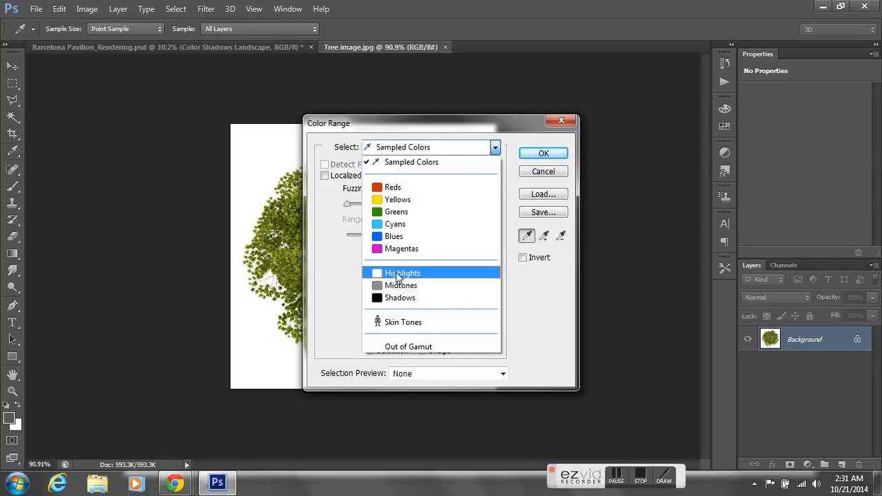
click(398, 276)
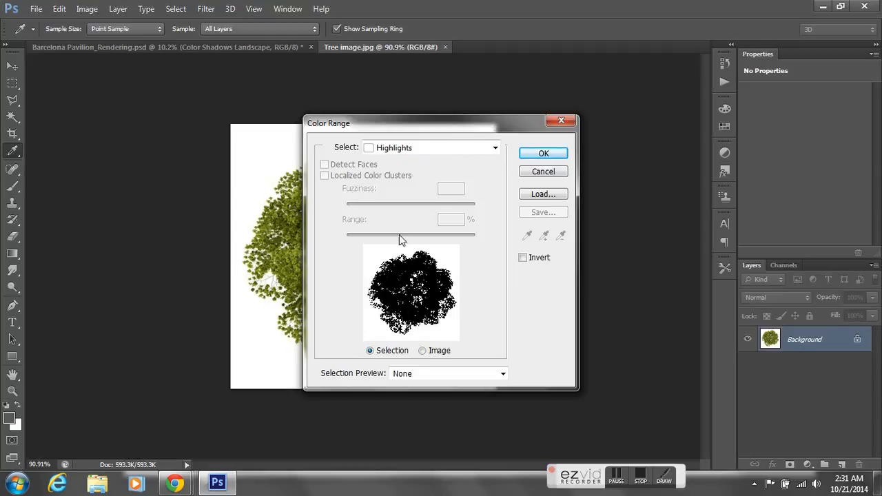
click(532, 155)
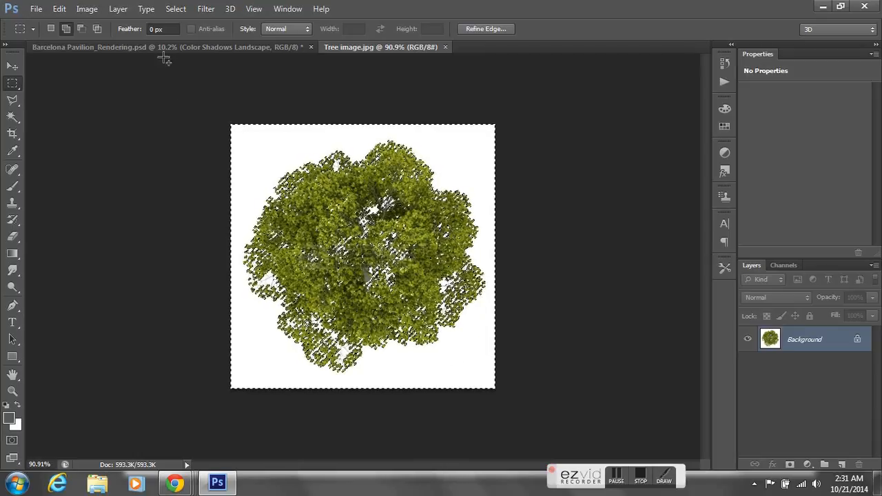
- Invert the selection so that only the tree is selected, and copy it
click(176, 9)
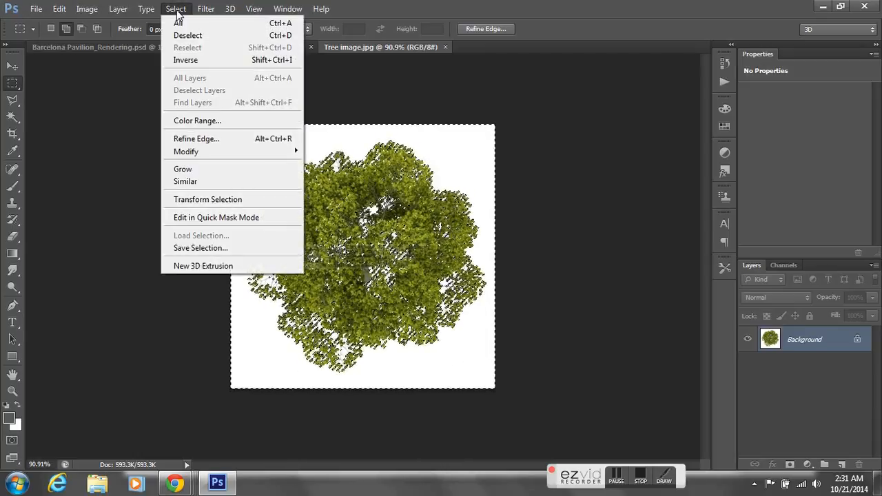
click(186, 60)
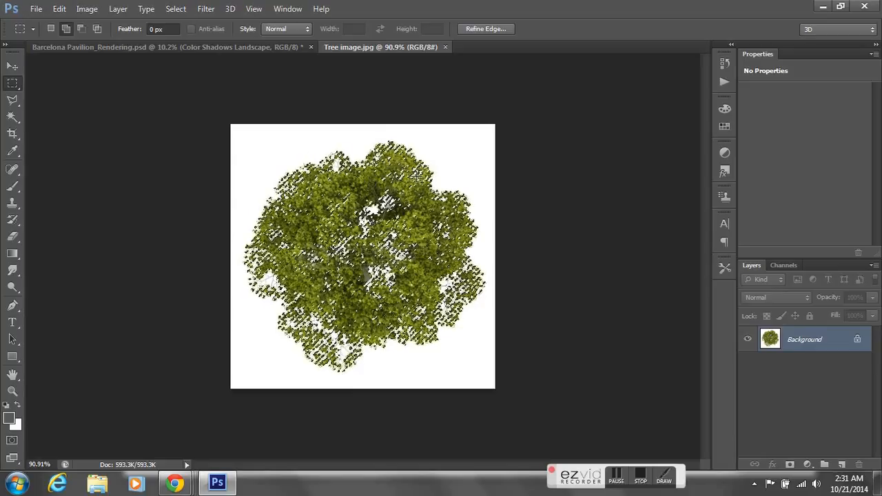
click(63, 11)
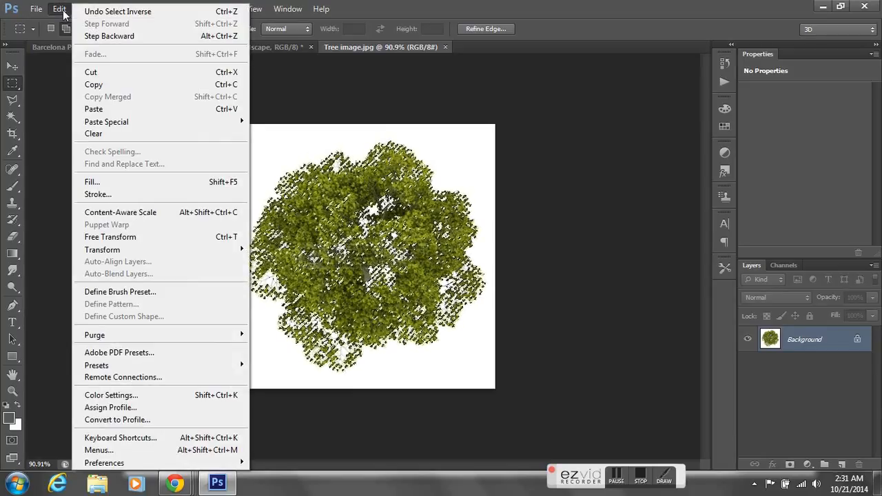
click(103, 83)
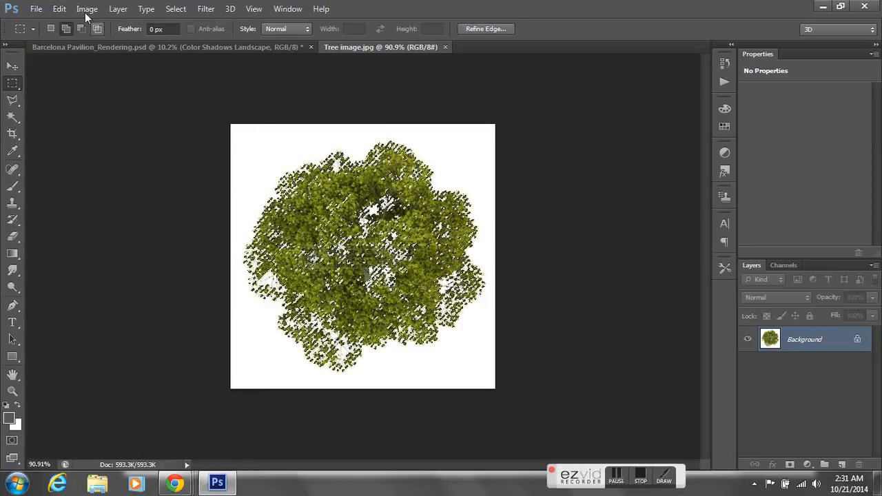
click(59, 9)
click(96, 84)
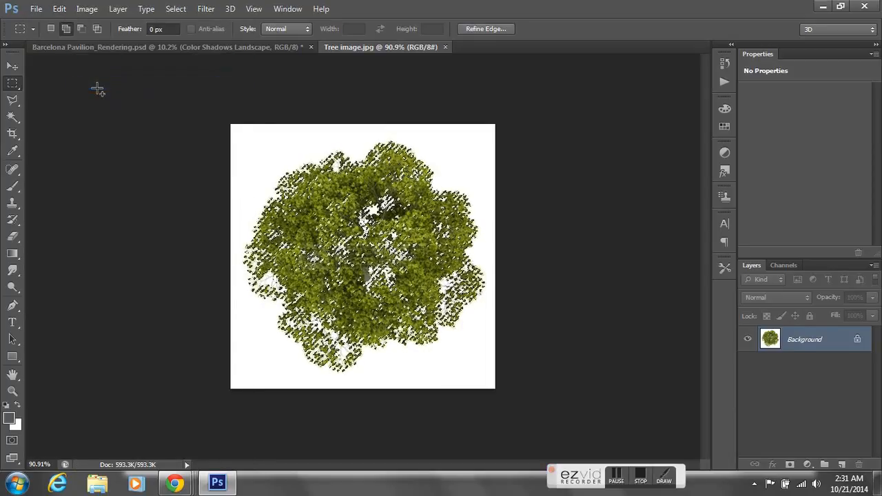
click(59, 9)
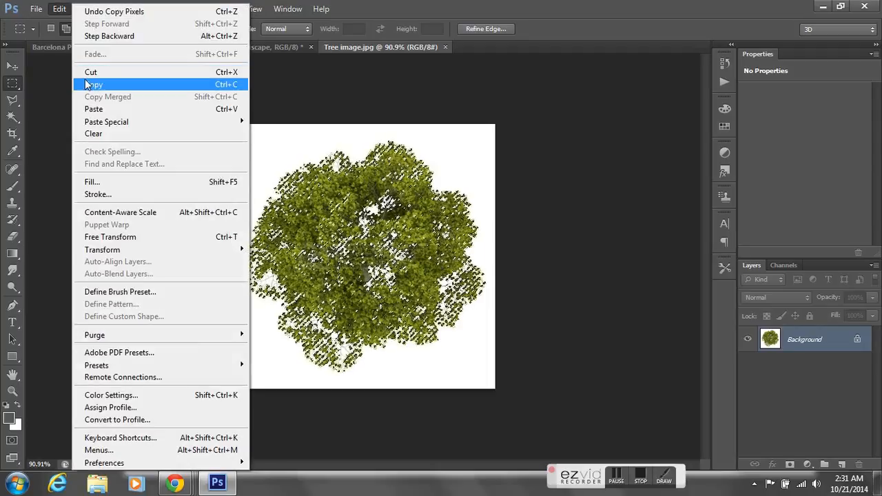
click(89, 84)
- Paste the copied tree into Barcelona Pavilion_Rendering.psd directly above the Color Shadows Landscape layer
click(180, 49)
click(264, 66)
click(387, 190)
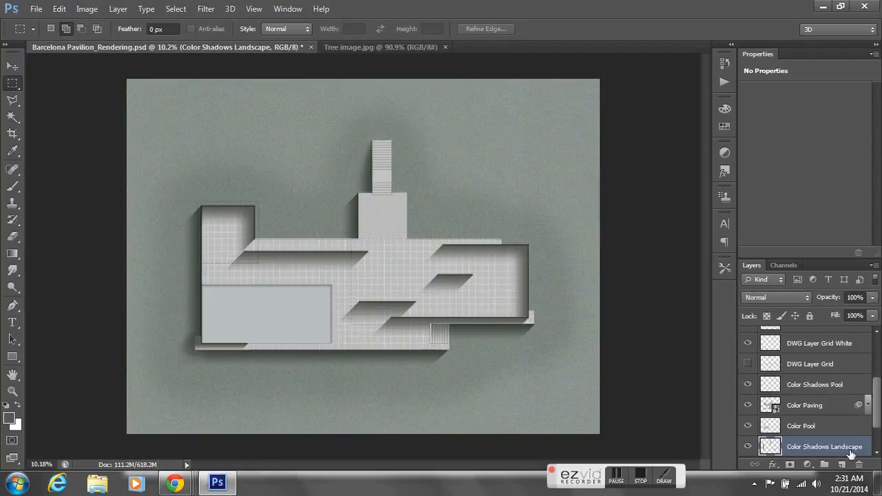
drag(877, 416, 879, 444)
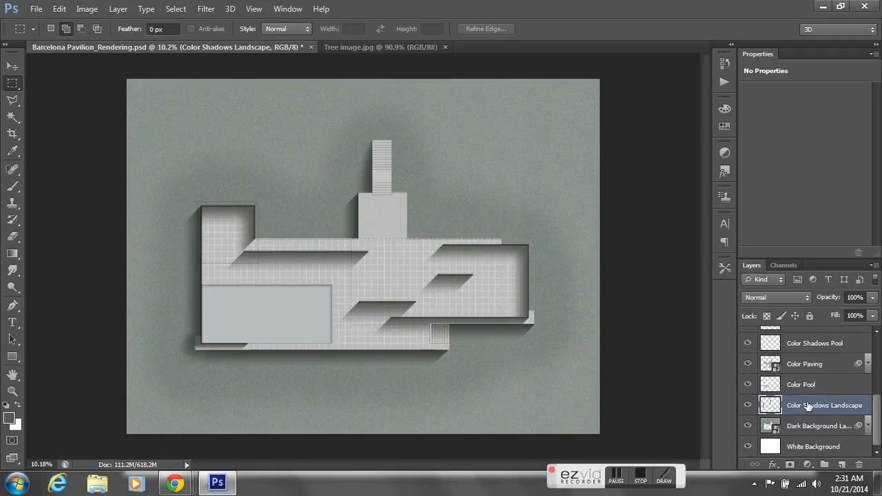
click(60, 10)
click(96, 108)
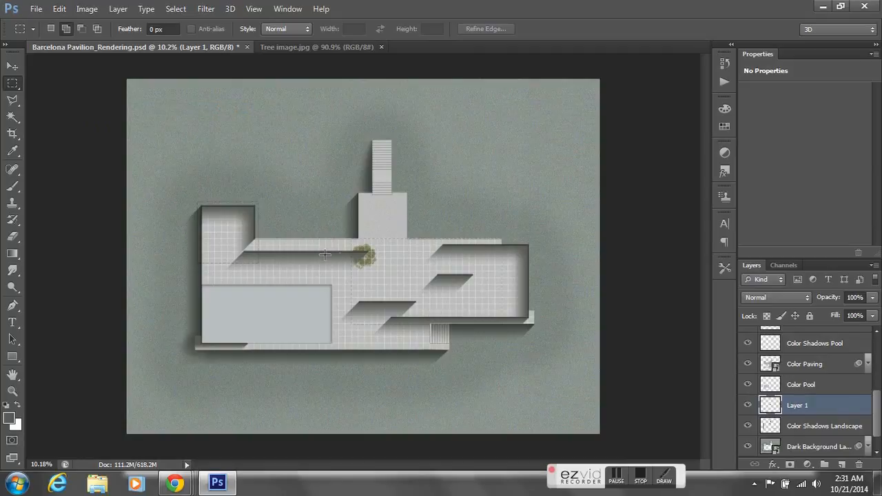
- Rename the pasted tree's layer as Color Trees
double_click(800, 406)
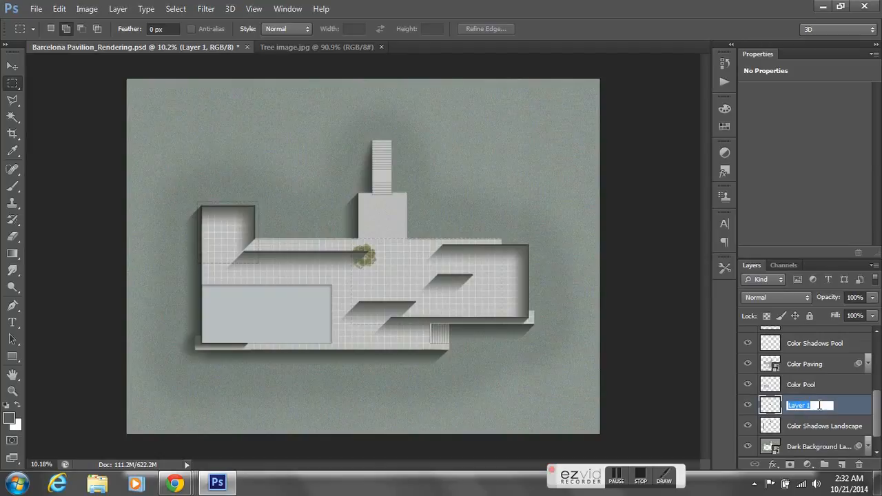
text(Tre)
key(BackSpace)
text(Co)
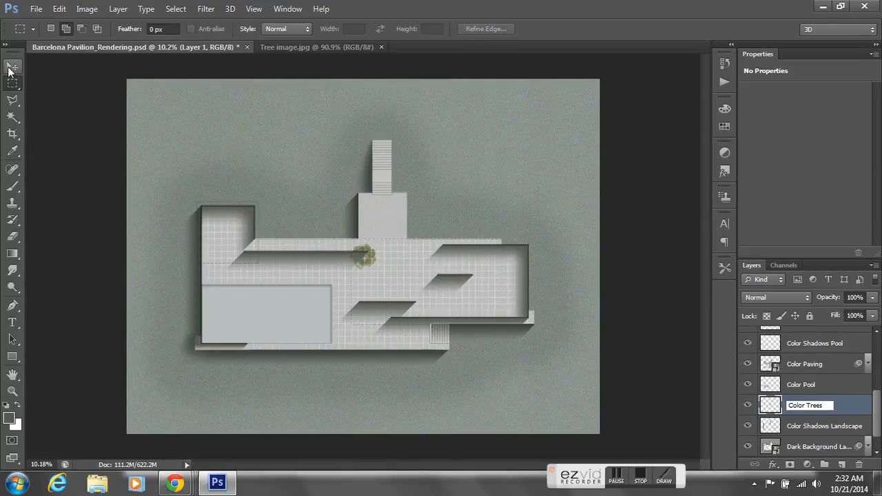
- Move the tree to the upper-left landscape area of the plan and scale it to about 259% in width and height
click(12, 67)
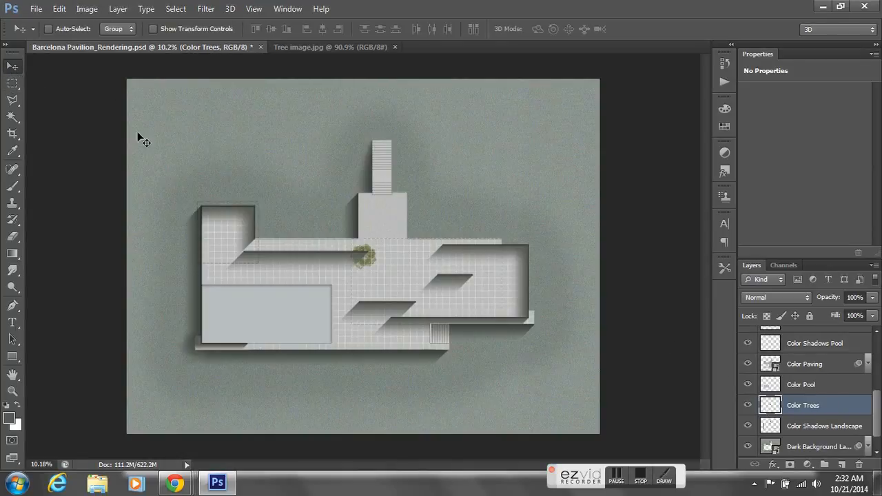
drag(373, 261, 219, 149)
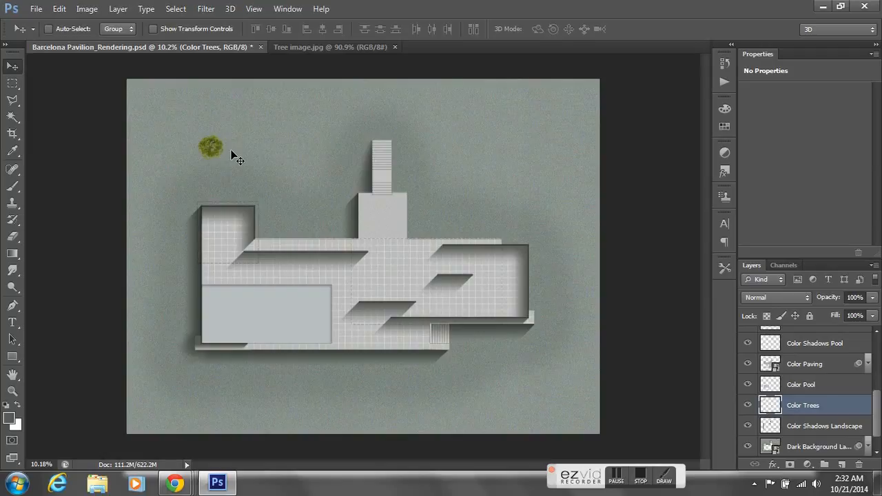
click(58, 11)
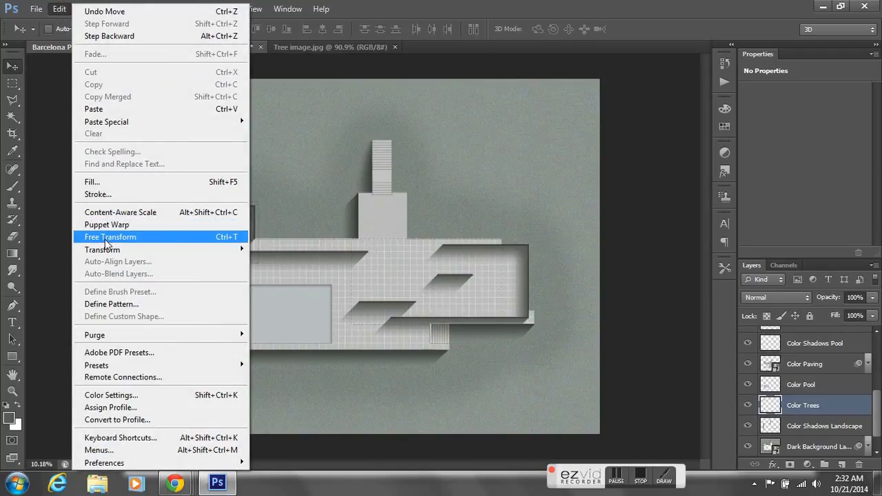
mouse_move(109, 252)
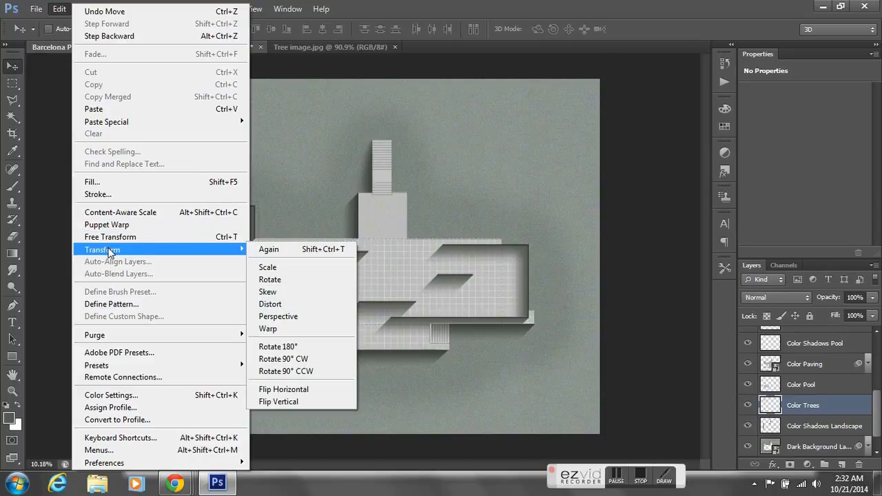
click(300, 269)
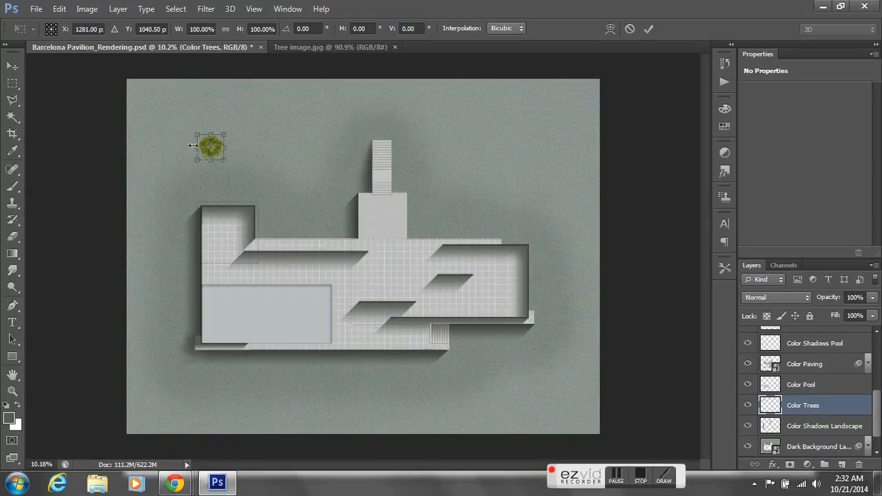
drag(224, 132, 271, 101)
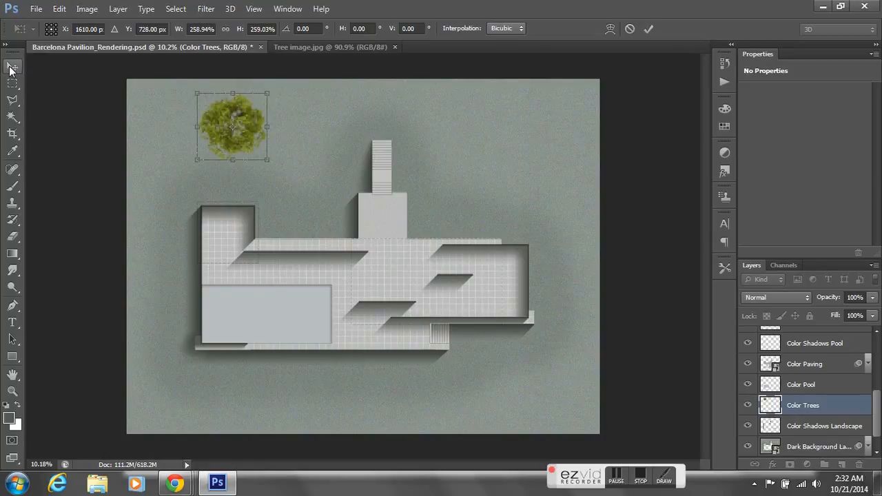
click(10, 69)
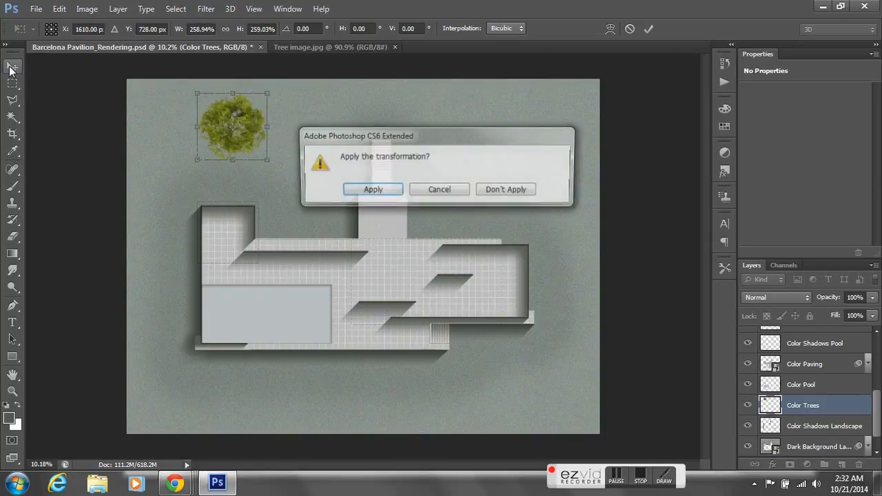
click(357, 191)
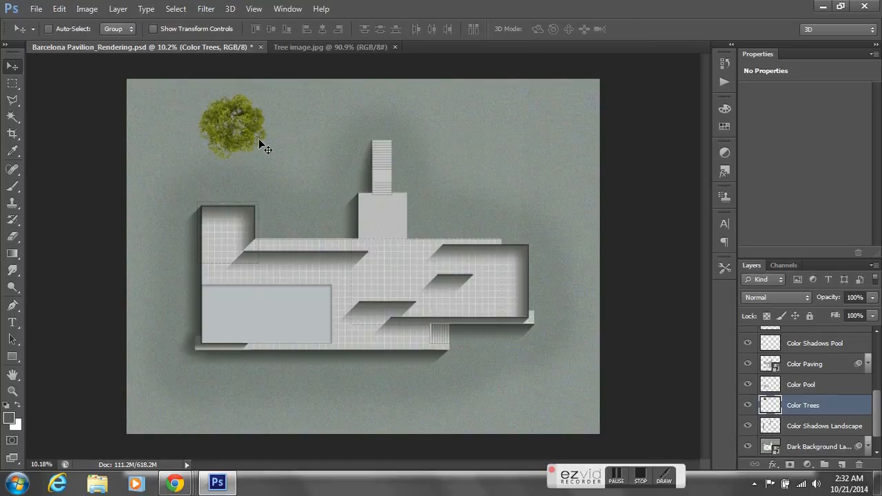
drag(251, 129, 231, 146)
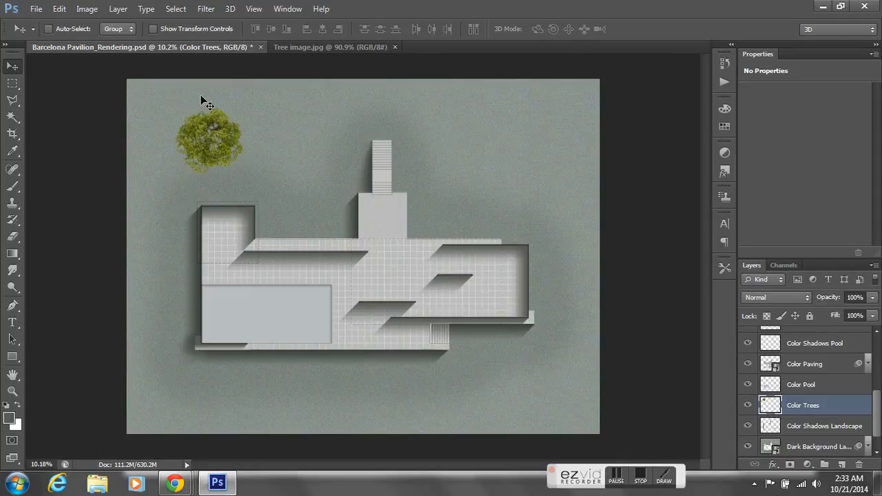
- Mute the tree's color with a Hue/Saturation adjustment of Saturation -68 and Lightness +12
click(94, 11)
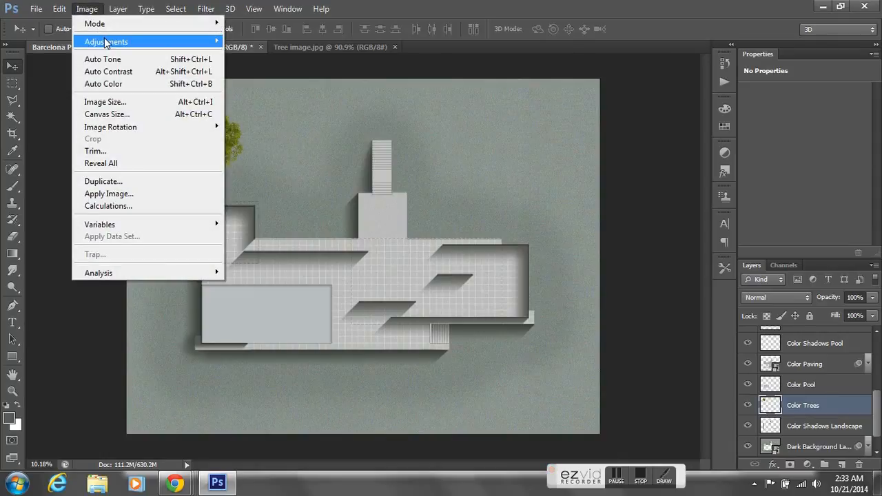
mouse_move(104, 38)
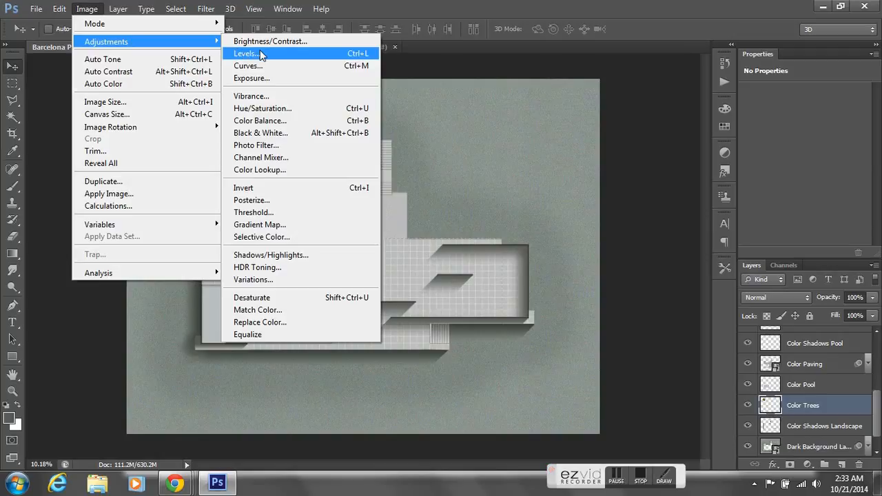
click(265, 108)
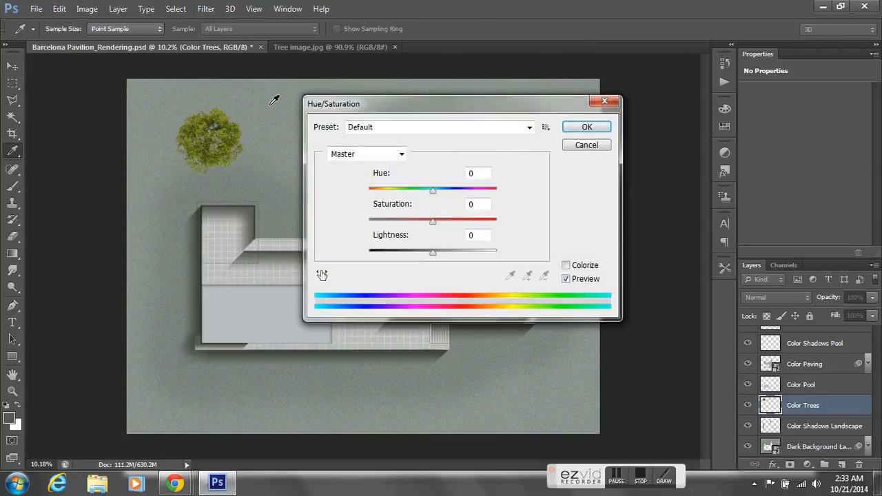
drag(429, 225, 397, 230)
mouse_move(435, 258)
mouse_down()
mouse_move(455, 260)
mouse_move(446, 259)
mouse_up()
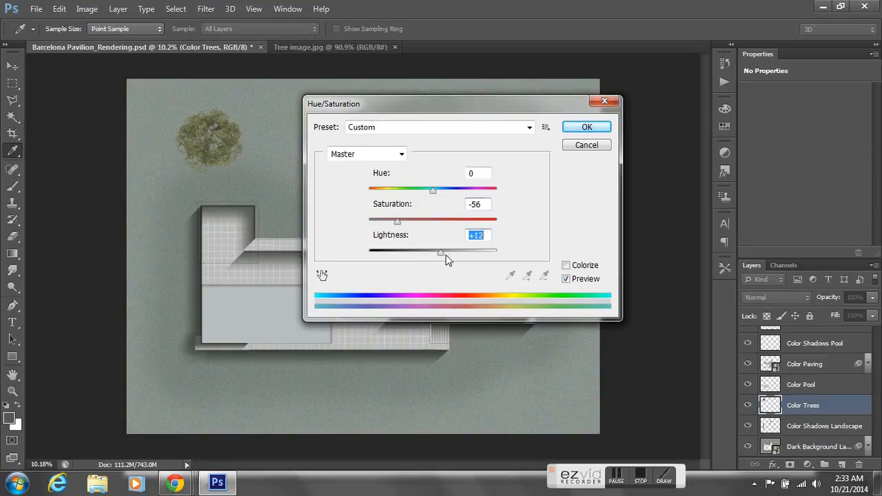
click(566, 279)
click(392, 223)
click(390, 223)
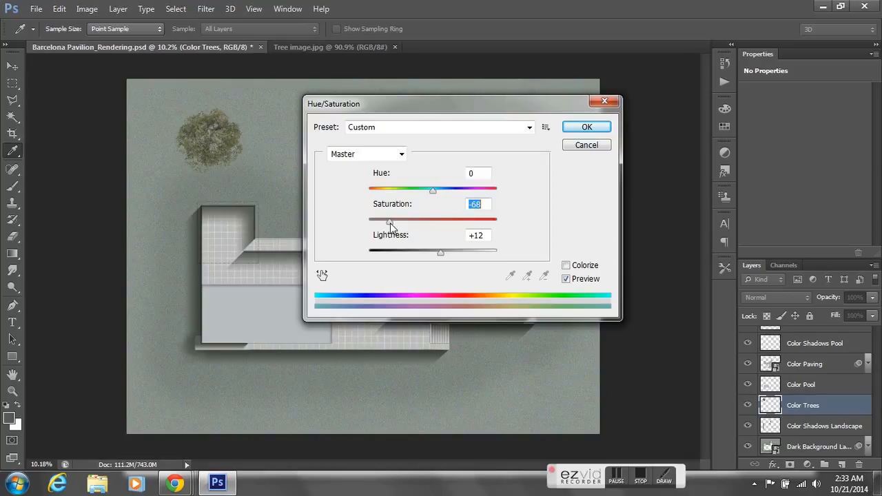
click(576, 129)
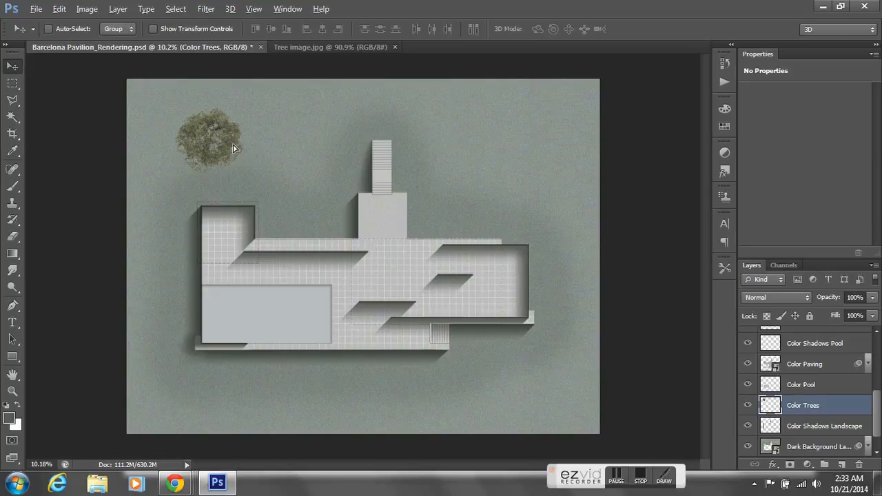
- Duplicate the tree into clusters at the upper left, upper right and lower right of the landscape around the pavilion
drag(240, 147, 272, 148)
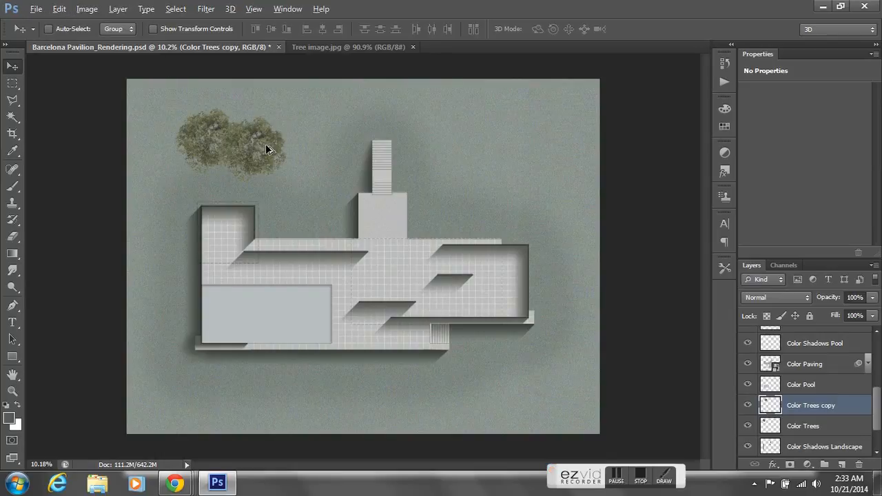
drag(268, 149, 313, 139)
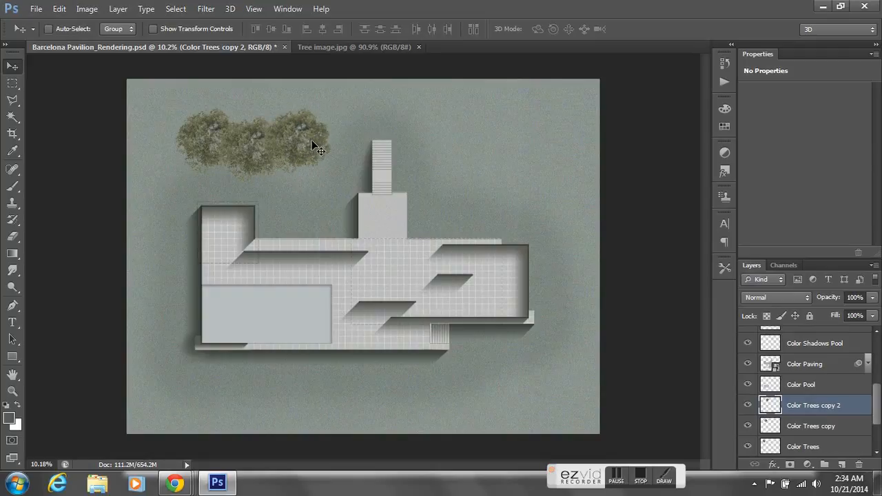
drag(322, 140, 540, 163)
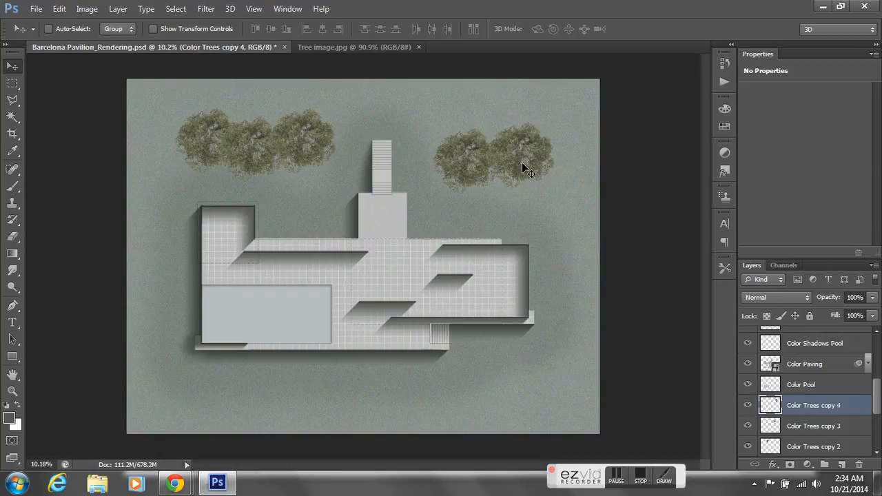
drag(522, 162, 551, 459)
drag(544, 385, 508, 405)
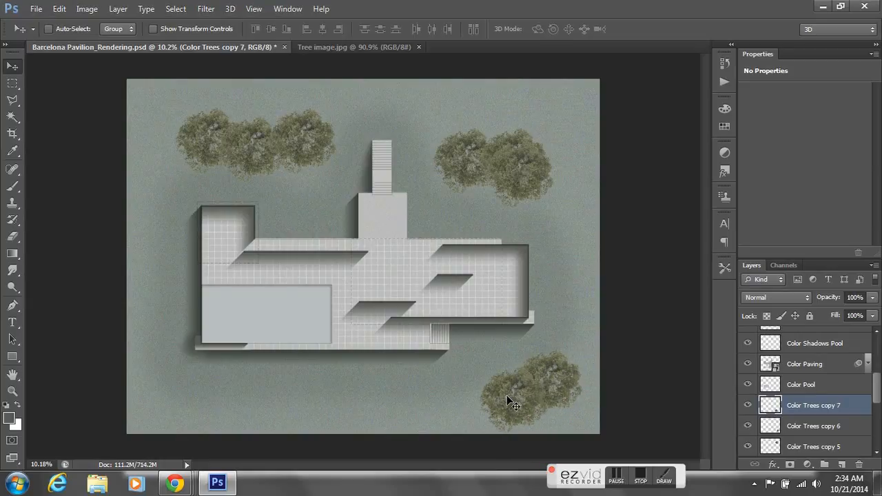
- Duplicate the tree twice along the lower-left landscape and shift the outer copy slightly right toward its neighbor
drag(511, 404, 290, 401)
click(794, 428)
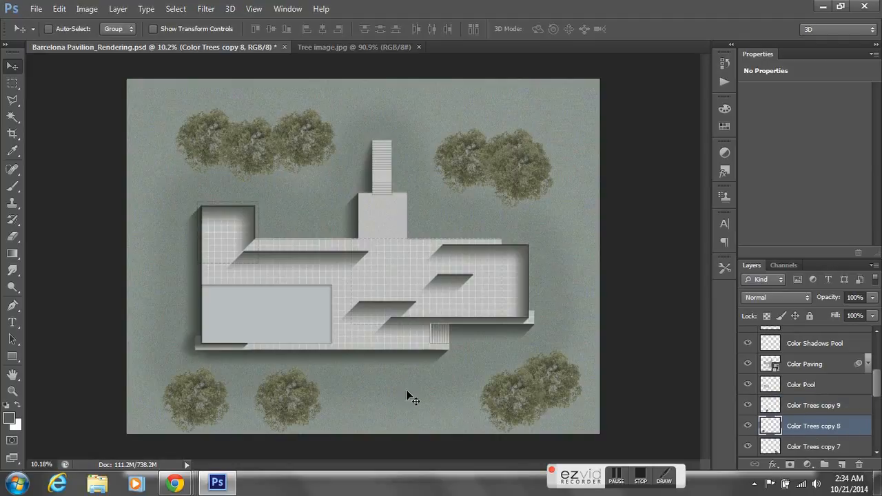
drag(207, 400, 227, 399)
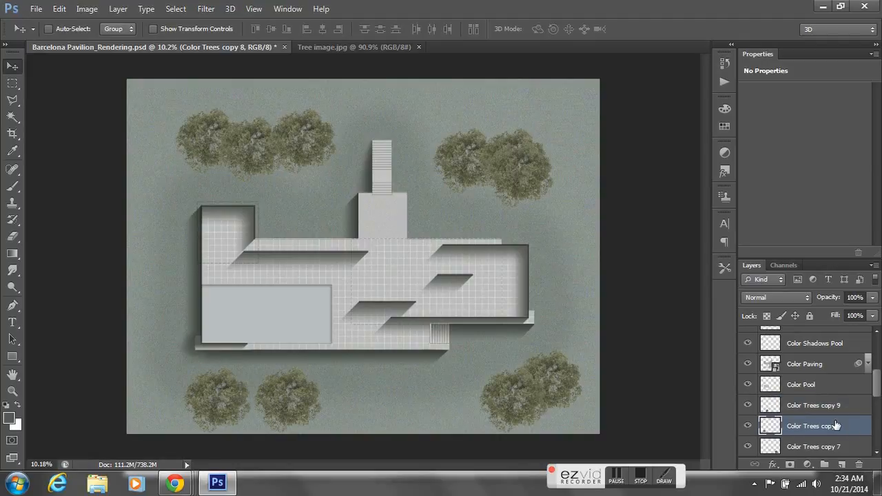
- Move the left tree of the lower-right pair slightly left to reduce its overlap with the neighboring tree
scroll(876, 394, down, 2)
click(834, 376)
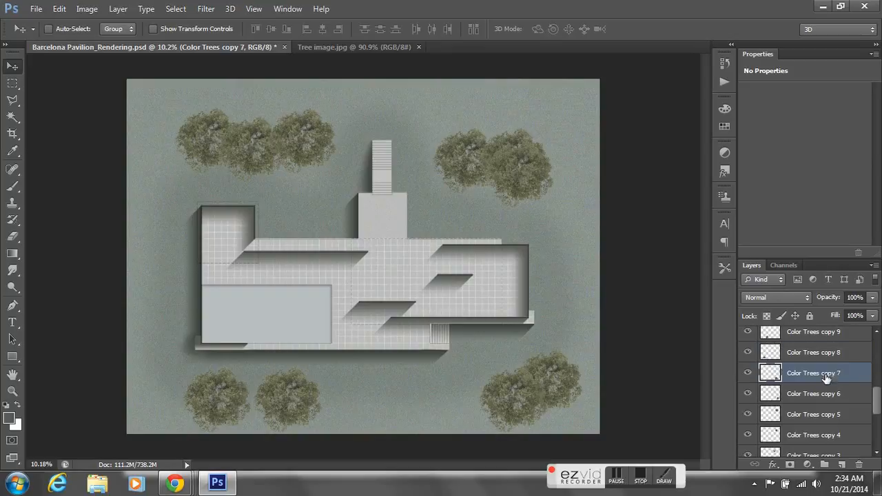
drag(517, 390, 503, 395)
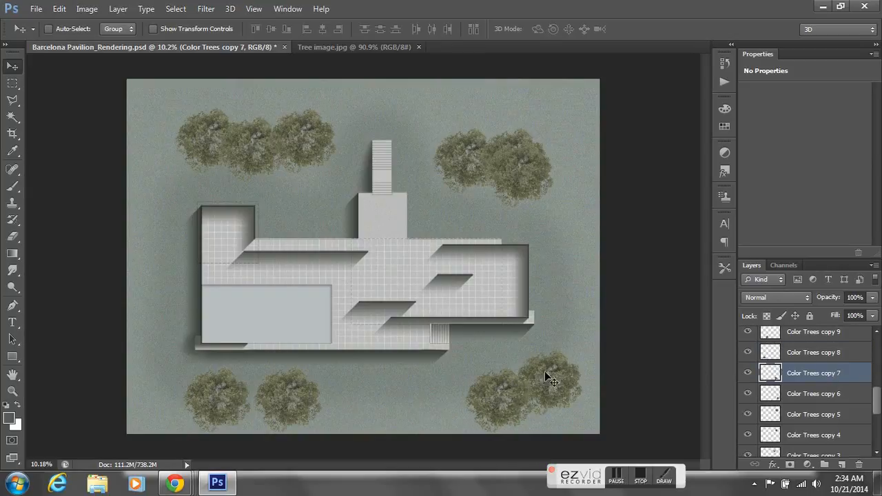
click(826, 400)
drag(549, 386, 544, 386)
- Move the Color Trees copy 5 tree to the lower-right end of the upper-right cluster and scale it to about 70%
click(797, 417)
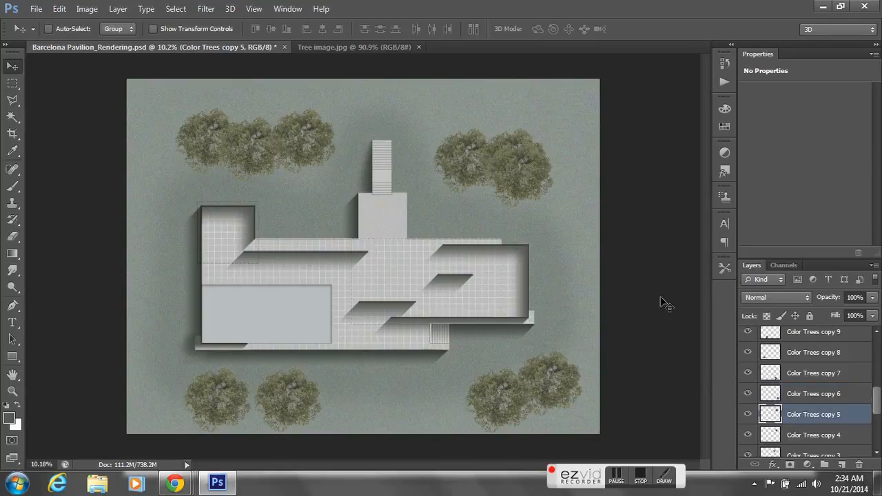
drag(518, 189, 535, 195)
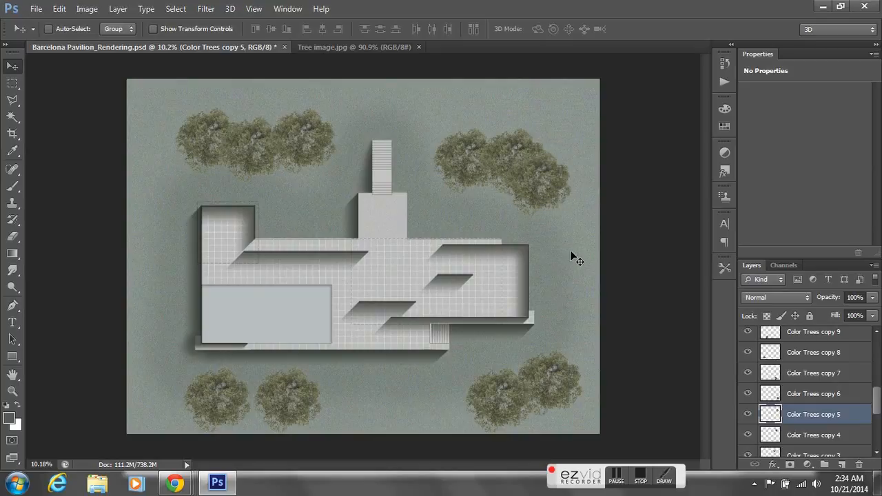
click(62, 9)
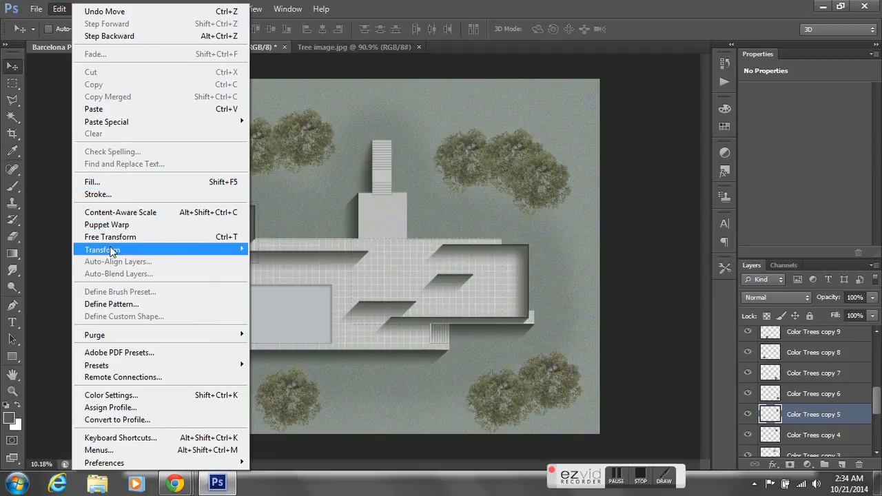
mouse_move(114, 252)
click(266, 268)
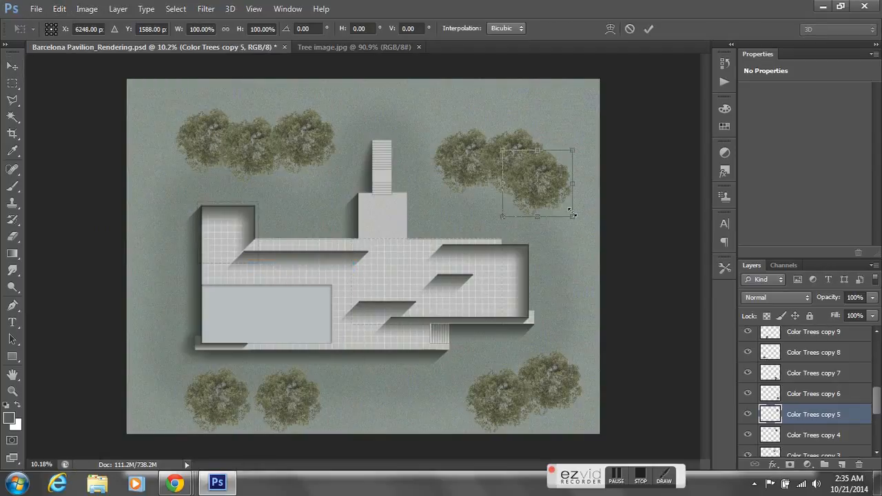
drag(572, 218, 556, 200)
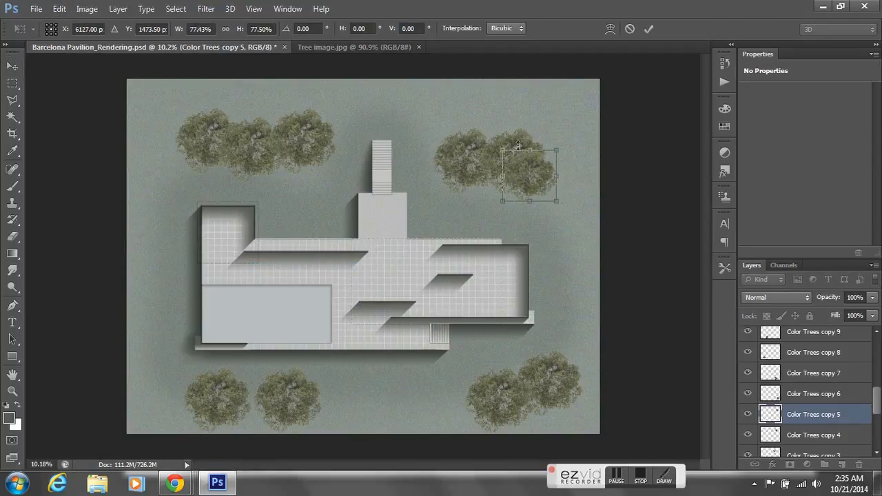
drag(505, 154, 535, 174)
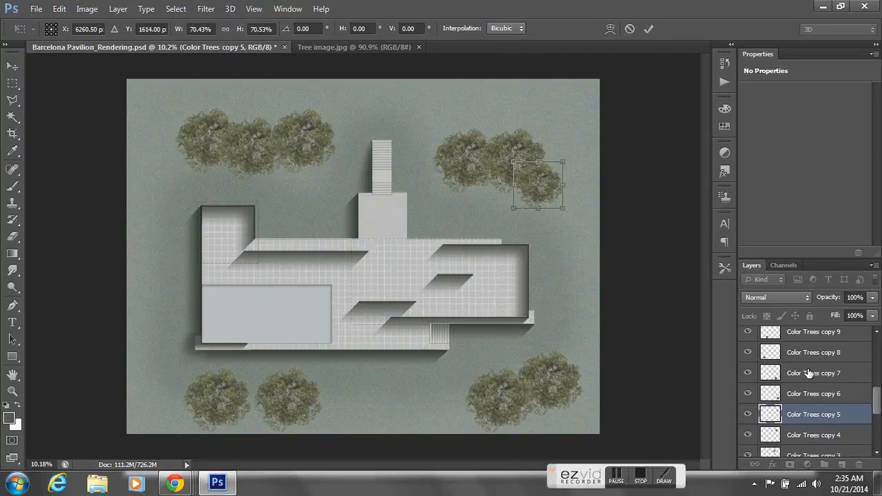
key(m)
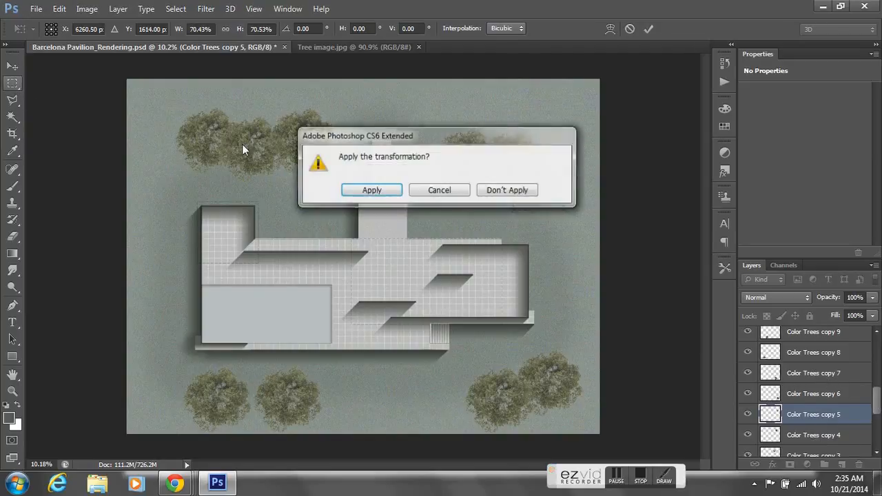
click(365, 191)
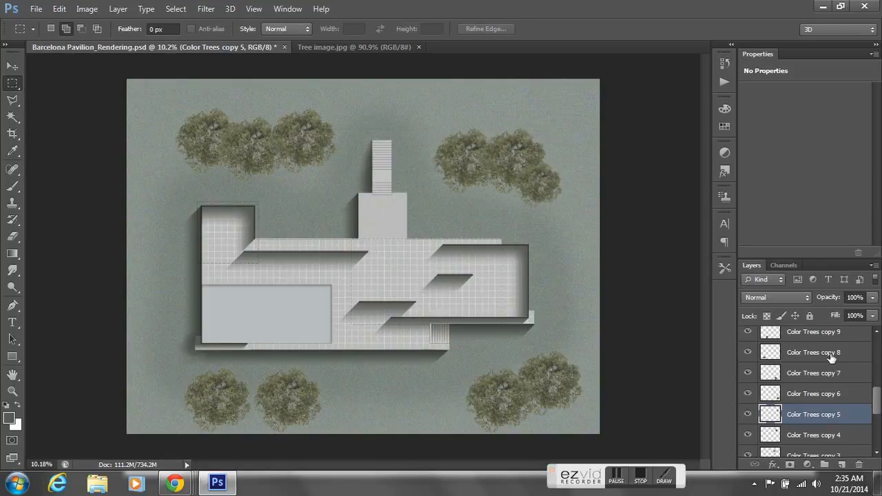
- Scale the outer lower-left tree to about 84% in width and height
click(814, 354)
click(59, 8)
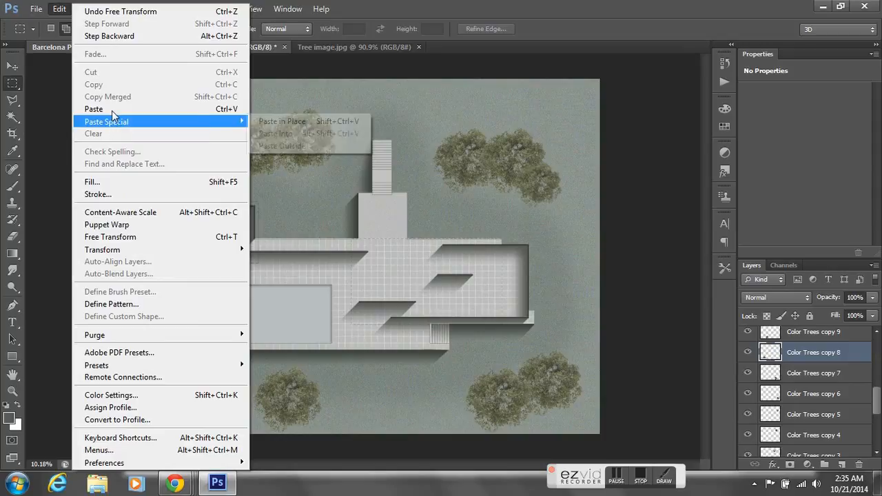
mouse_move(134, 250)
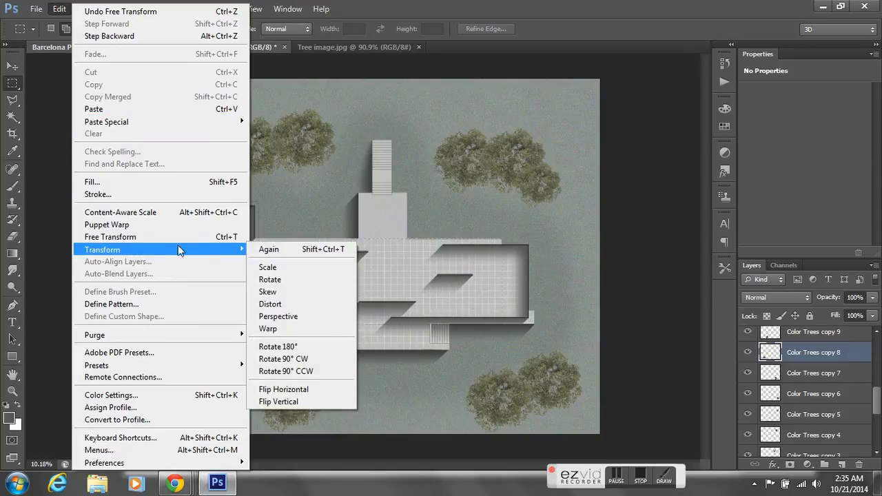
click(282, 268)
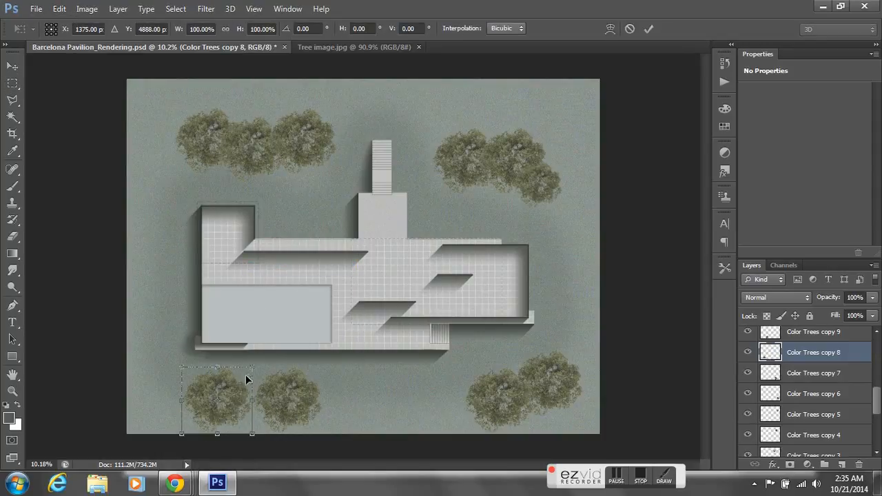
drag(250, 433, 241, 423)
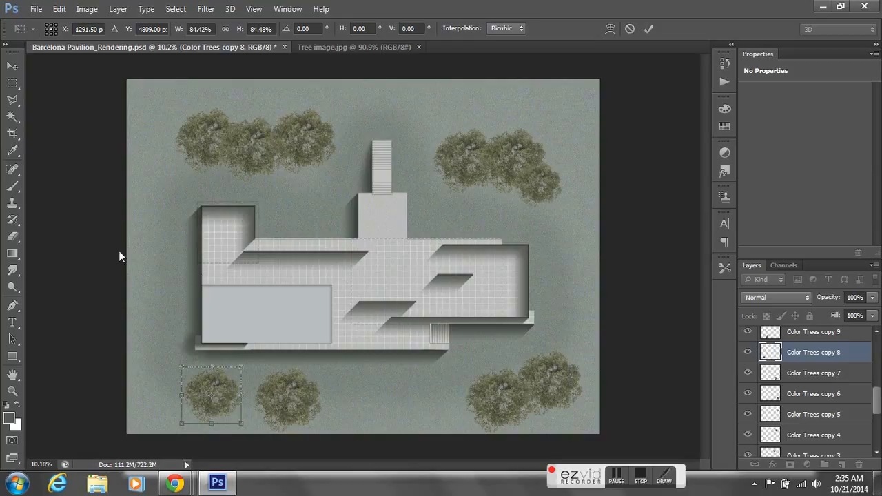
click(12, 84)
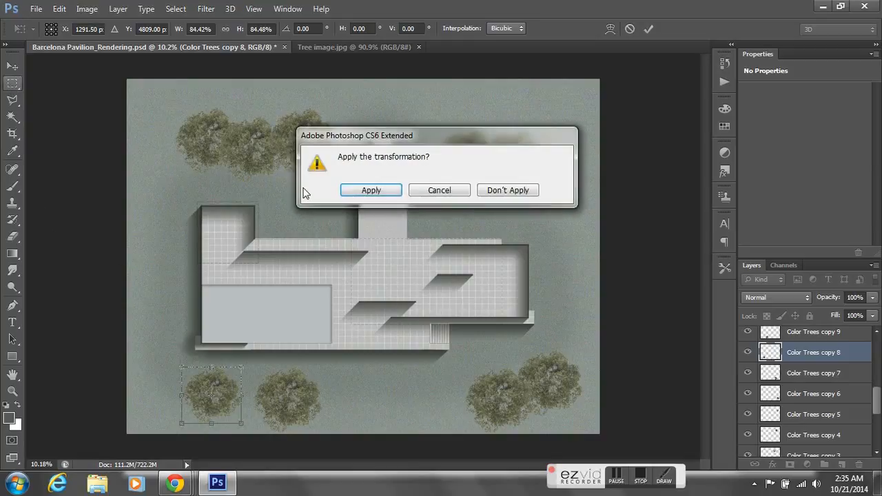
click(370, 191)
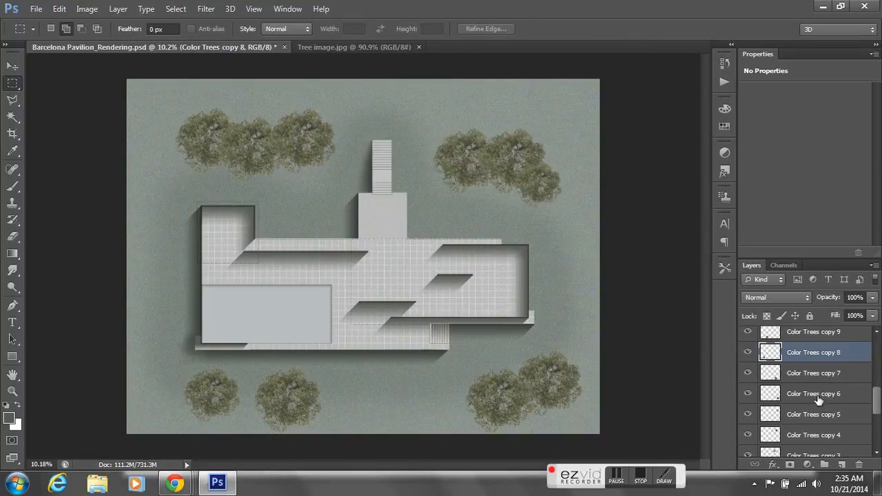
- Scale the left tree of the lower-right pair to about 77% in width and height
click(824, 374)
click(59, 9)
mouse_move(131, 251)
click(262, 262)
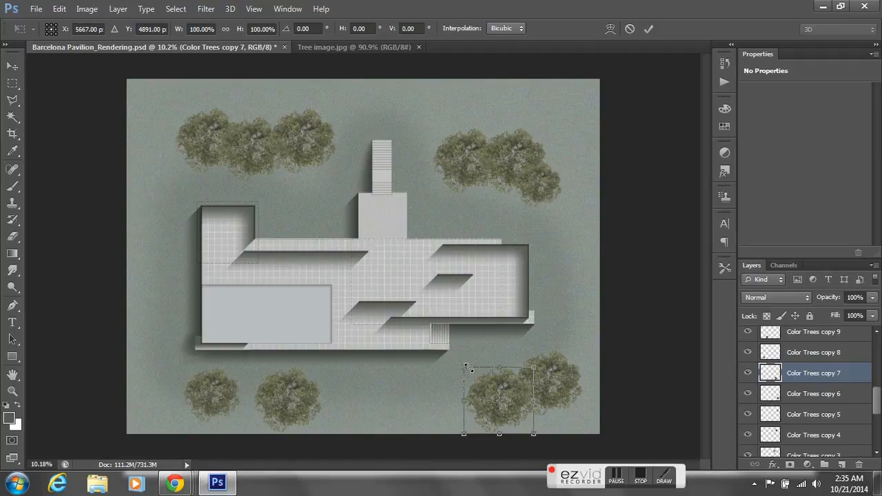
drag(466, 368, 481, 384)
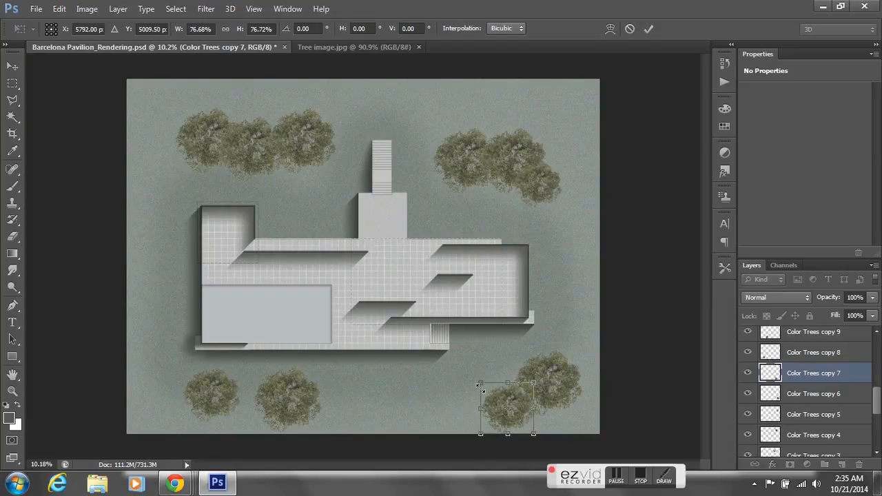
click(13, 82)
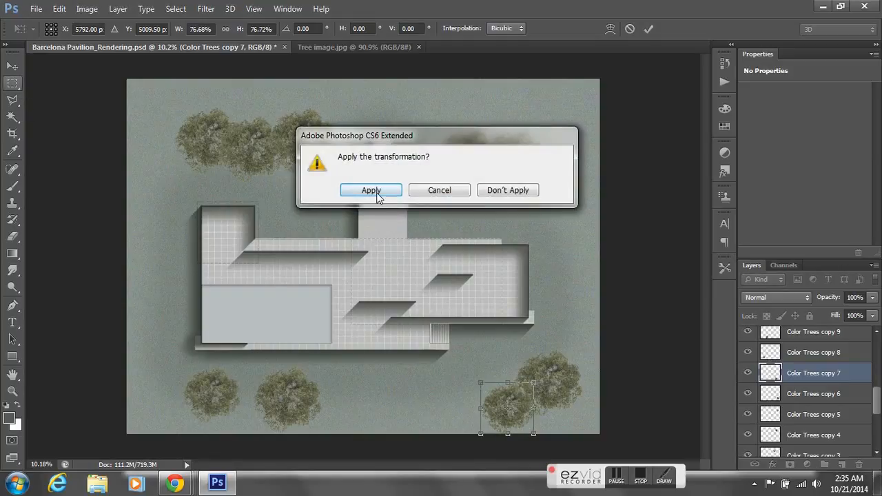
click(371, 190)
- Scale down the leftmost tree of the upper-right cluster so it separates from its neighbors
drag(877, 407, 879, 421)
click(829, 395)
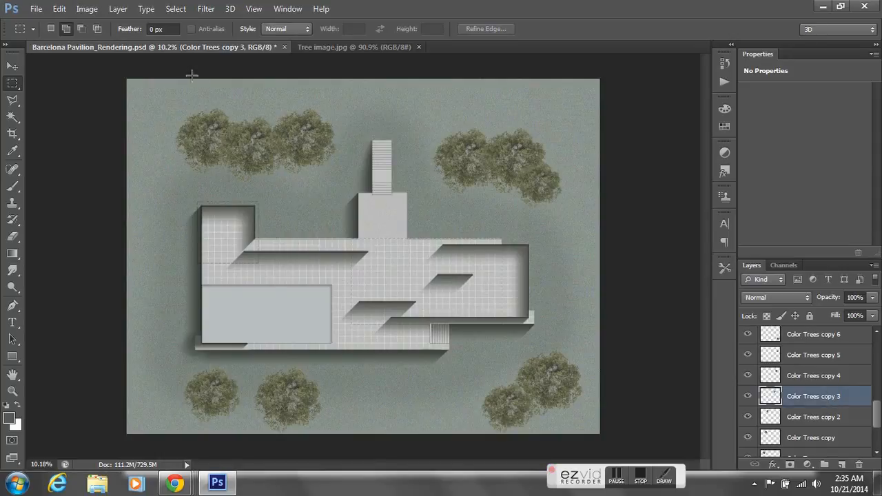
click(59, 8)
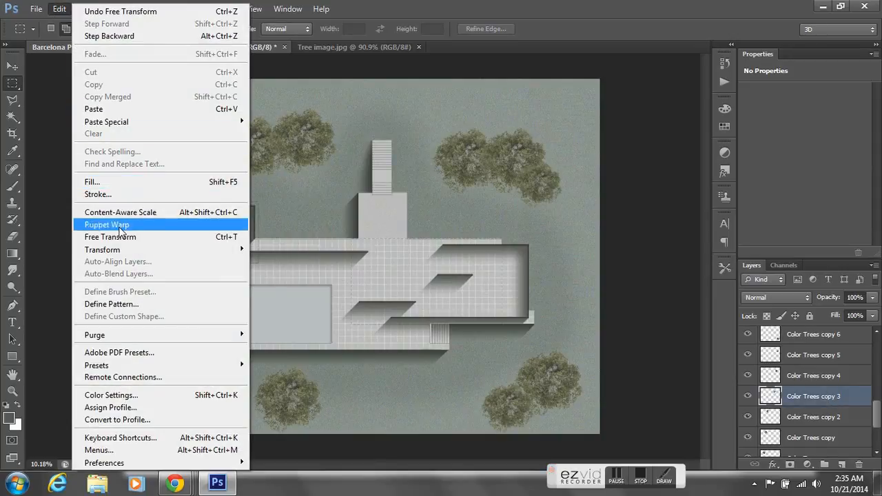
mouse_move(148, 251)
click(258, 267)
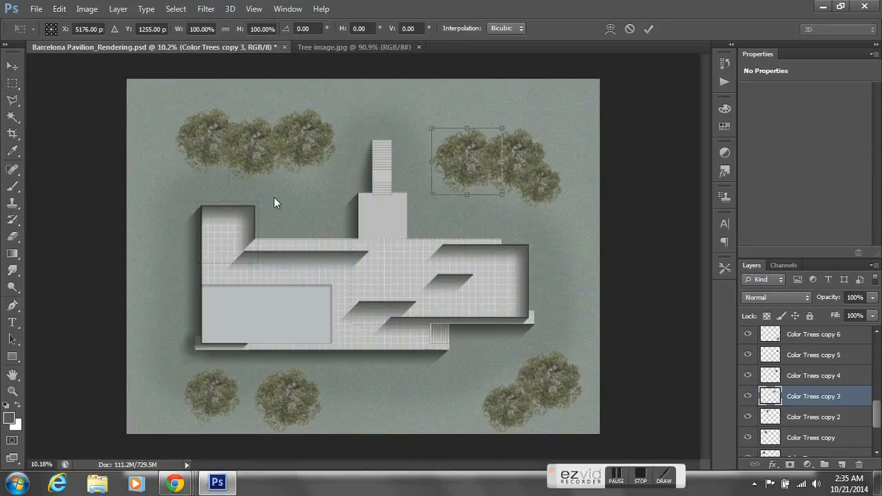
drag(502, 195, 484, 177)
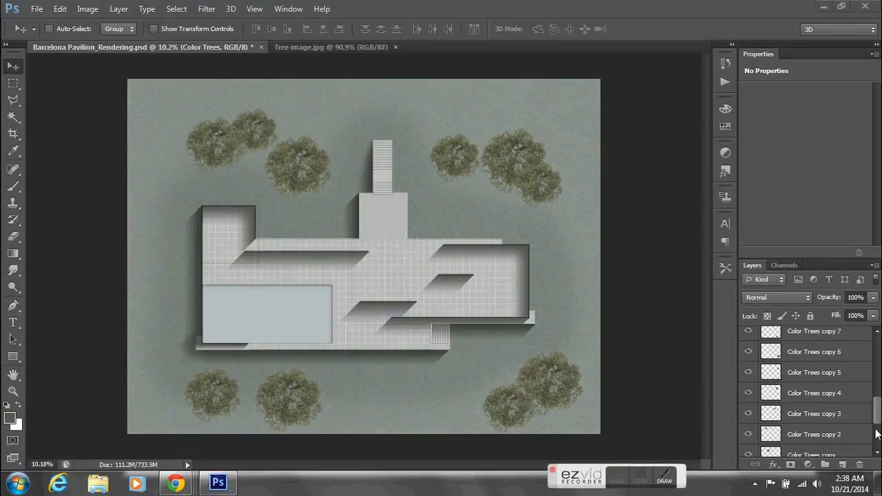
- Select all the tree layers from Color Trees through Color Trees copy 9 and merge them into one layer
scroll(877, 434, down, 2)
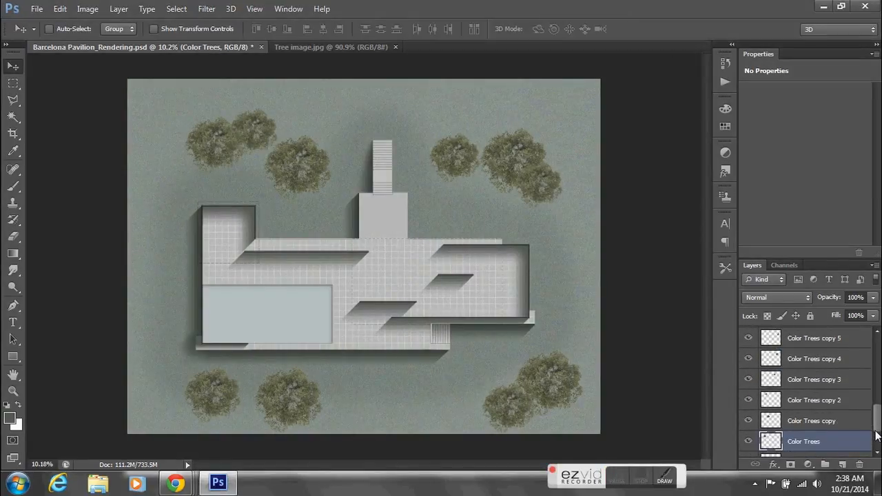
click(820, 423)
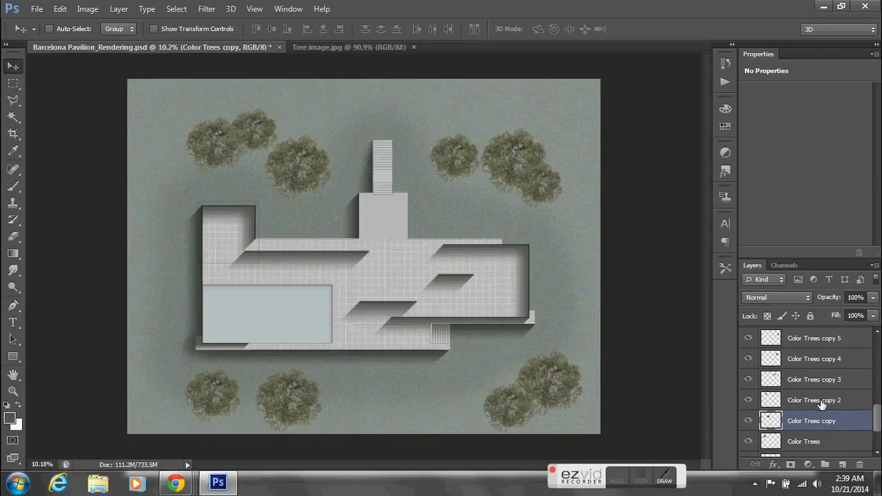
click(822, 405)
click(822, 381)
drag(875, 418, 879, 428)
click(817, 420)
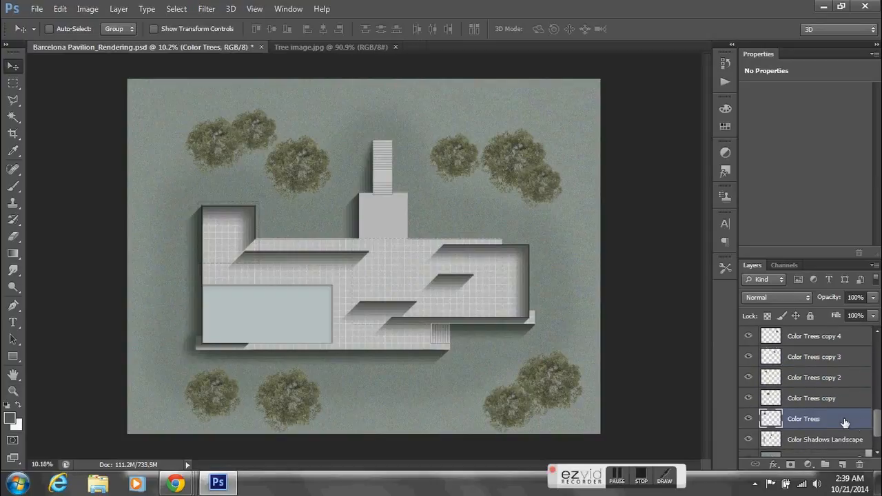
drag(877, 429, 877, 399)
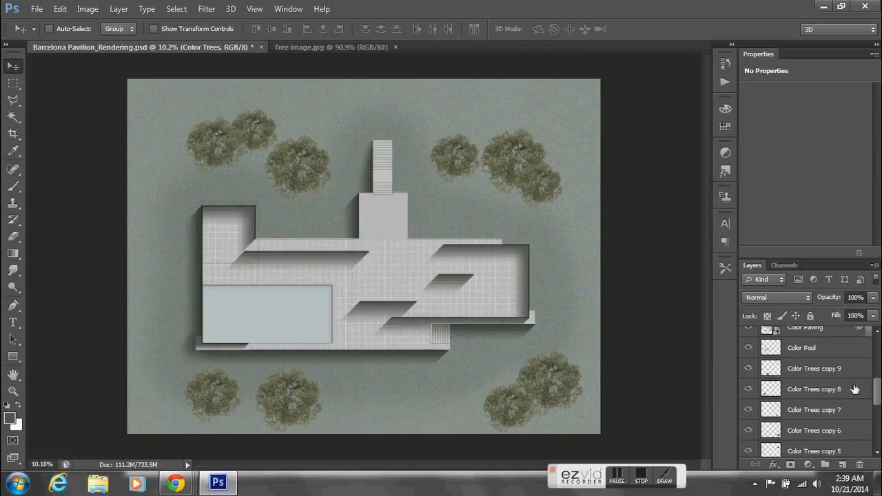
shift+click(835, 370)
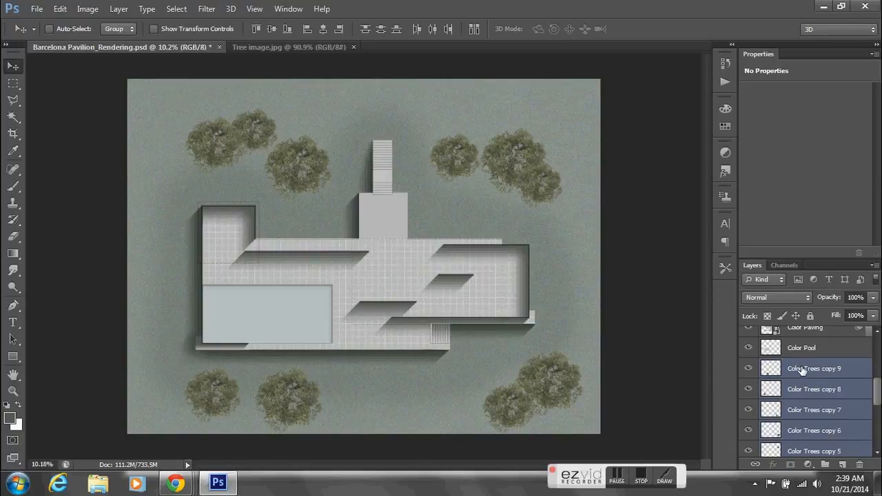
right_click(802, 370)
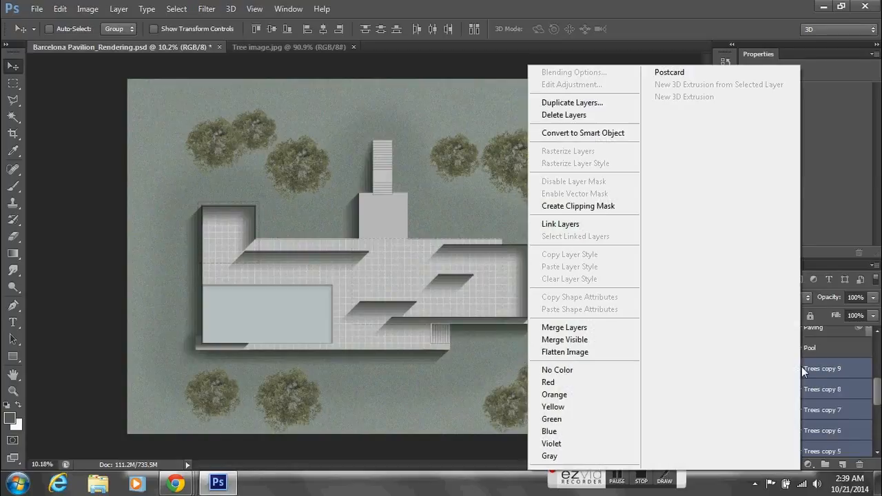
click(586, 329)
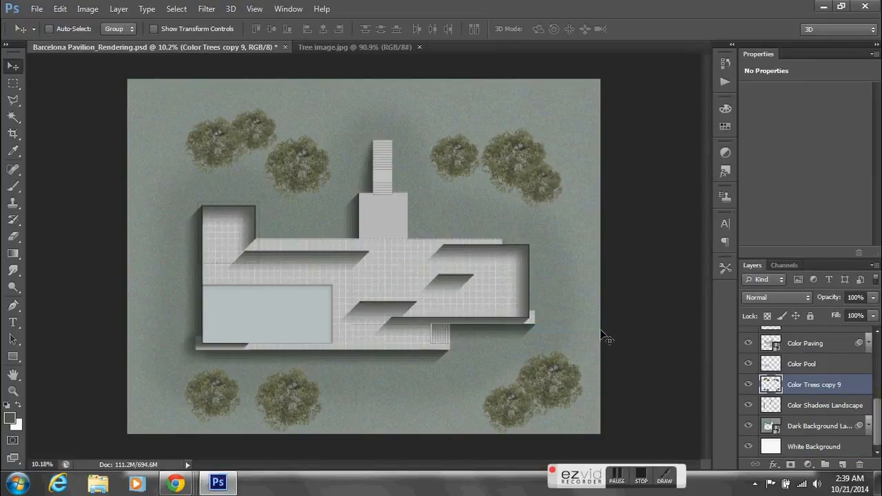
- Rename the merged tree layer as Color Trees and check it by hiding and showing it
double_click(830, 386)
drag(825, 384, 851, 386)
key(BackSpace)
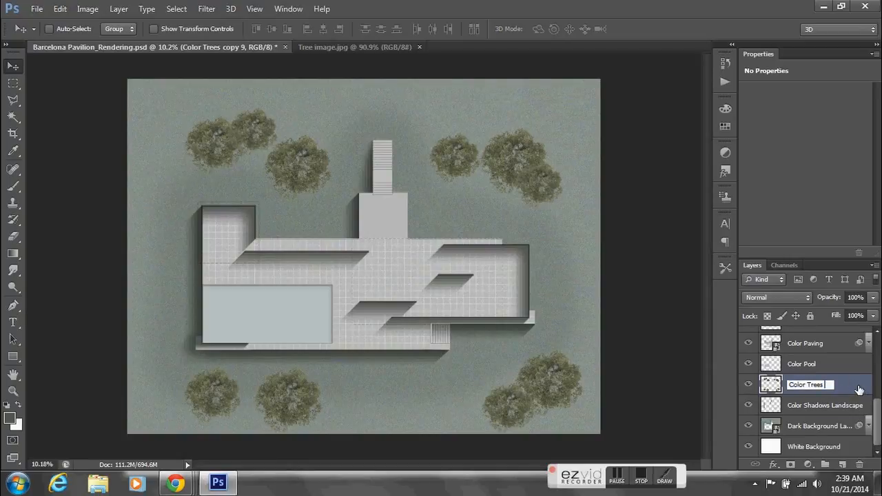
key(Return)
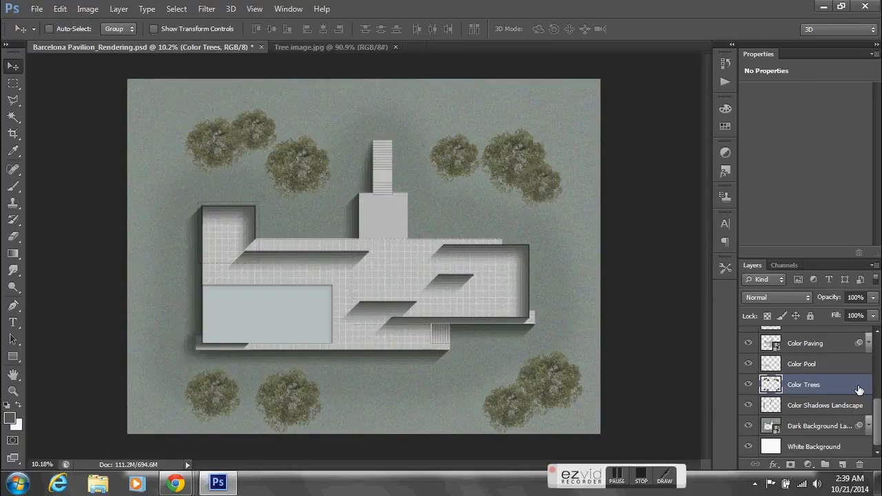
click(749, 385)
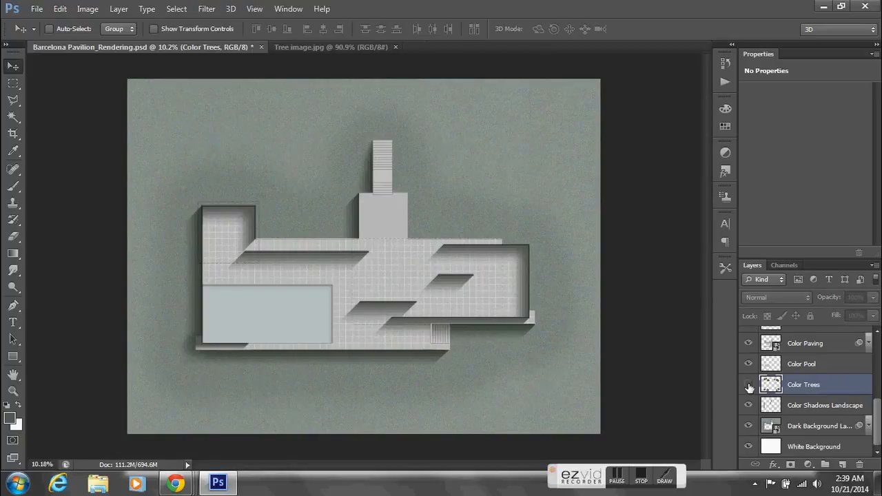
click(749, 386)
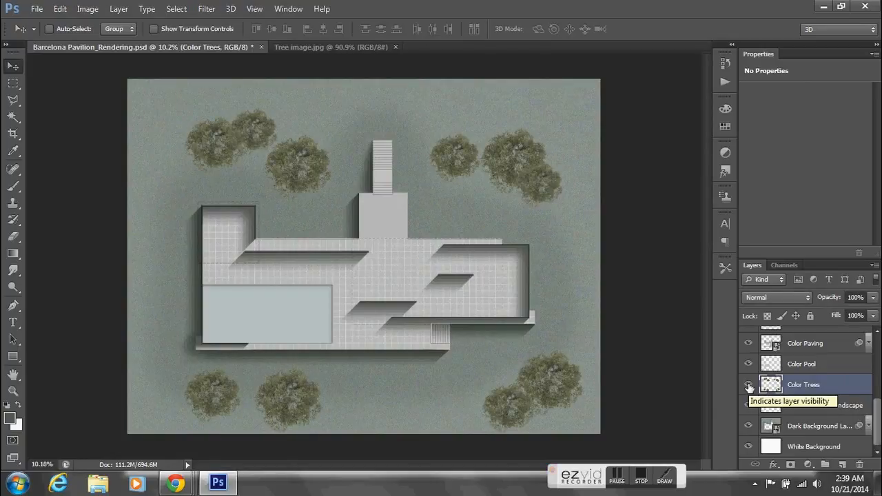
- Duplicate the Color Trees layer with the copy offset slightly down and to the left, and rename the copy Color Trees Shadows
click(749, 386)
click(749, 386)
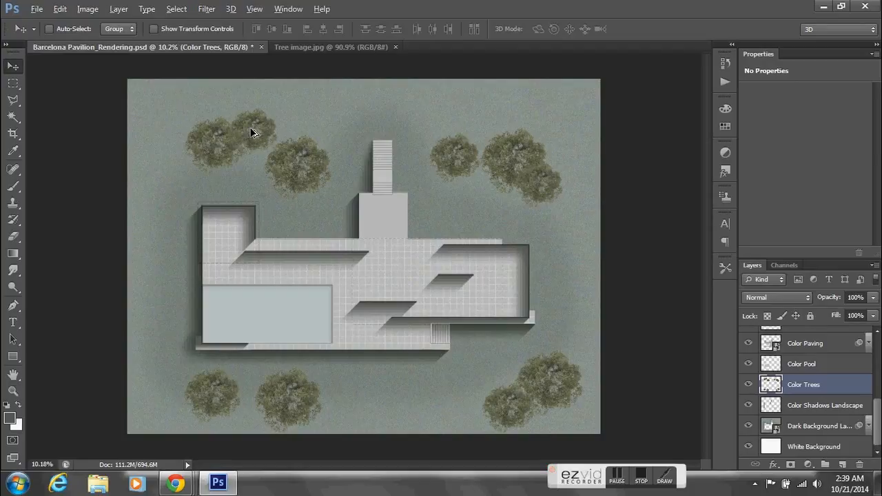
drag(250, 134, 244, 152)
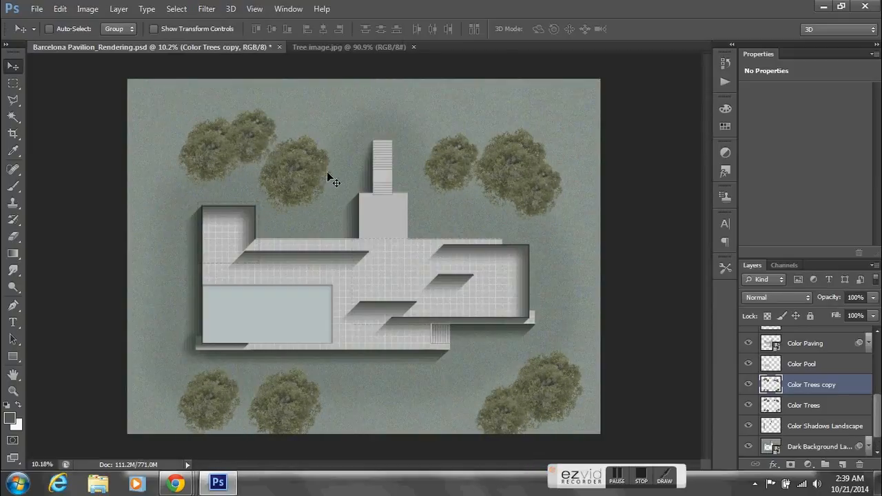
double_click(826, 386)
double_click(832, 386)
text(Shadows)
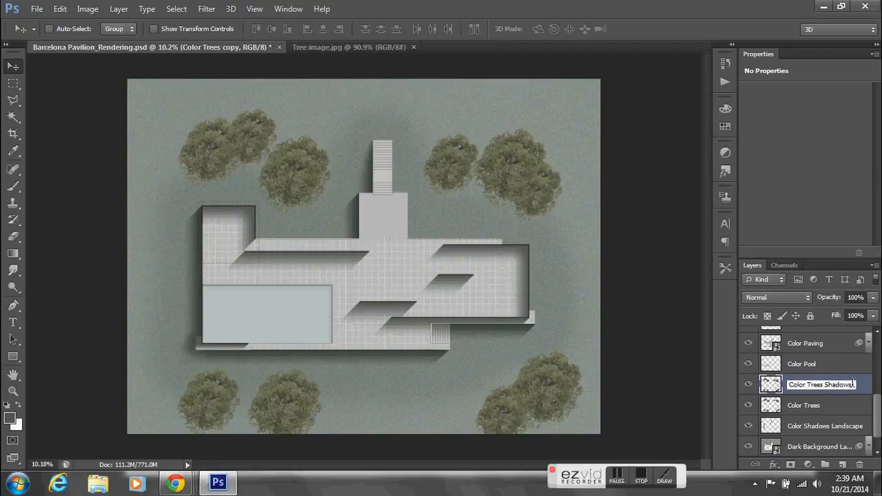
key(Return)
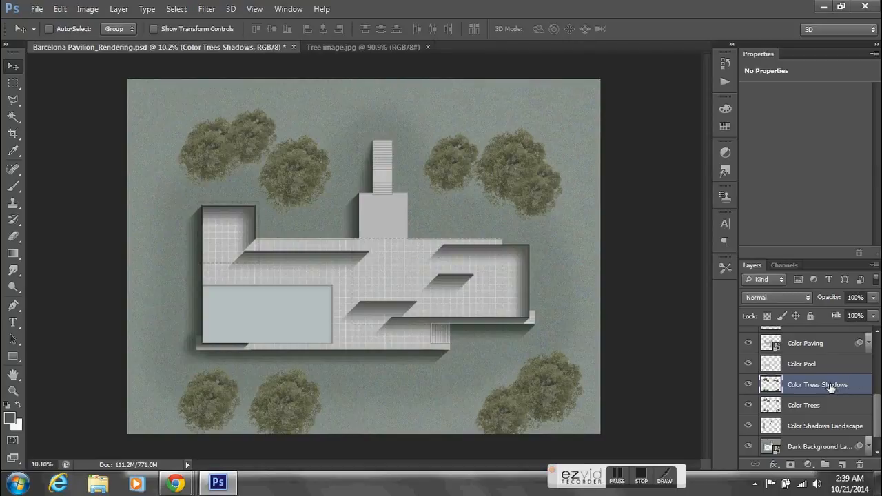
click(87, 8)
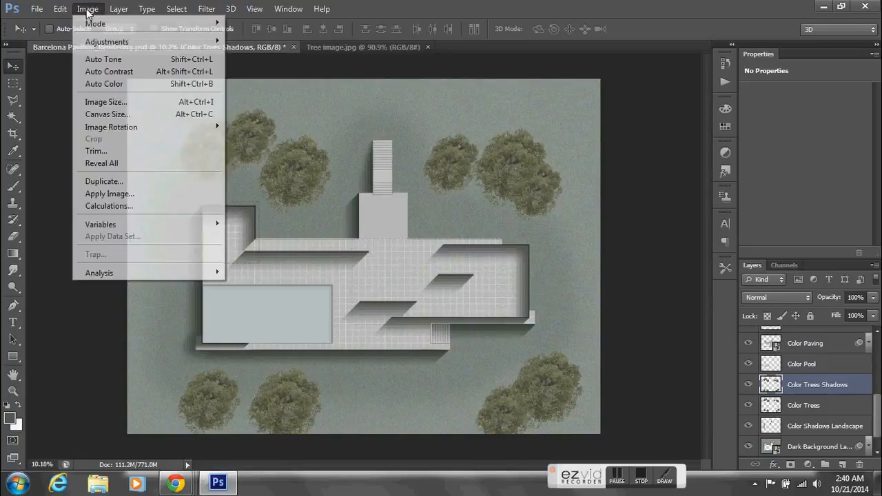
mouse_move(102, 49)
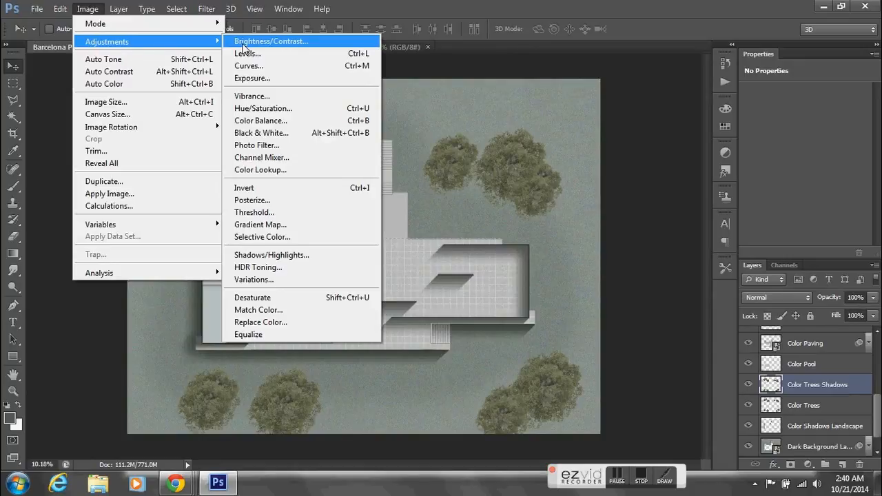
click(243, 43)
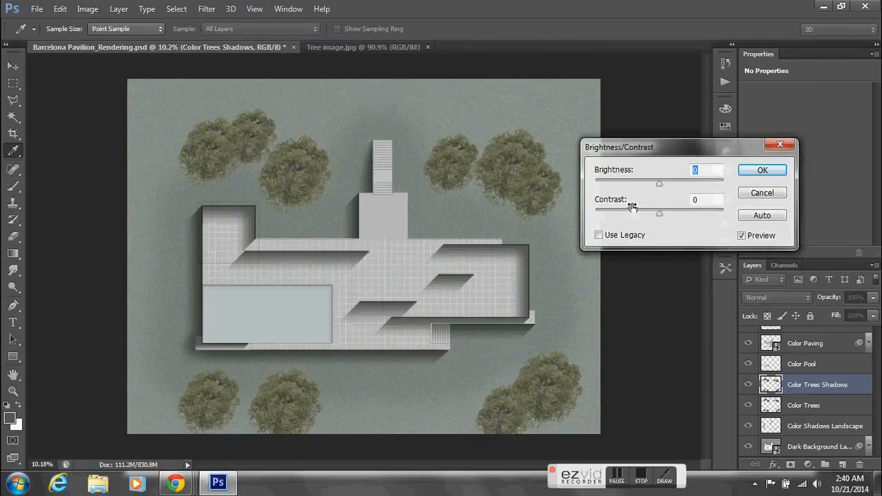
drag(656, 183, 618, 197)
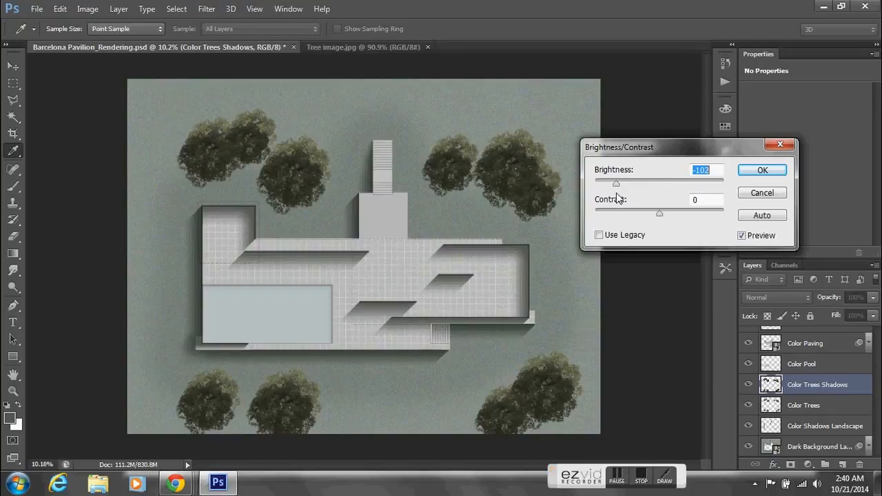
click(762, 193)
key(v)
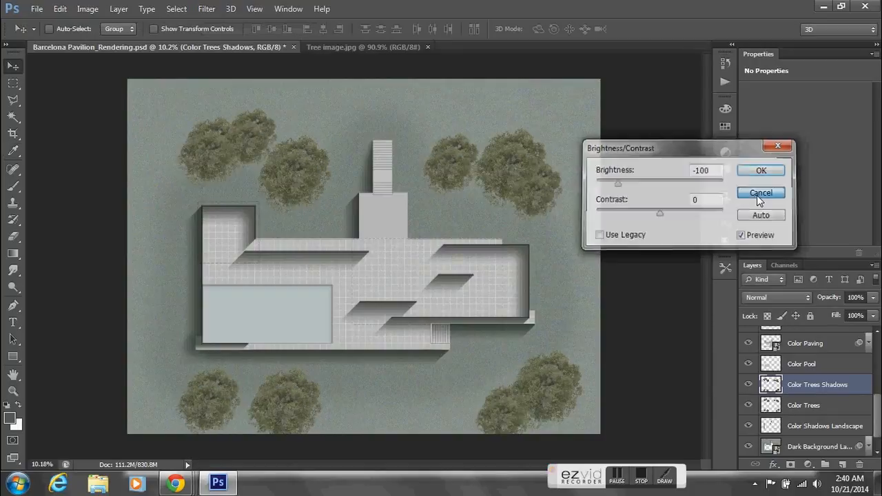
- Move the Color Trees Shadows layer directly below the Color Trees layer in the layer order
double_click(816, 385)
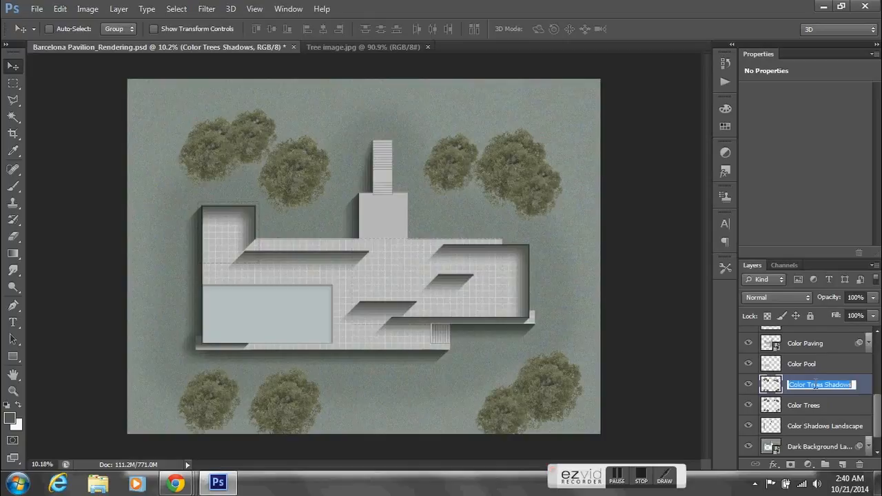
click(784, 384)
drag(784, 384, 784, 408)
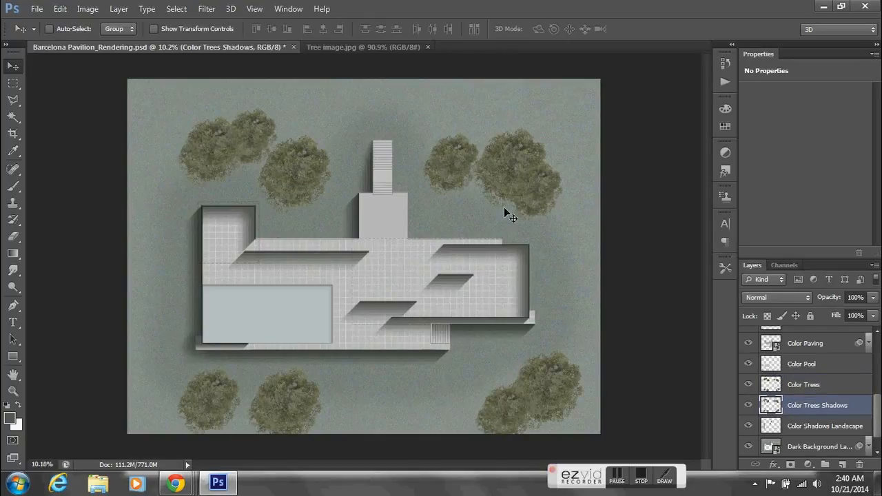
- Darken the Color Trees Shadows layer with a Brightness/Contrast adjustment, setting brightness to -82
click(87, 9)
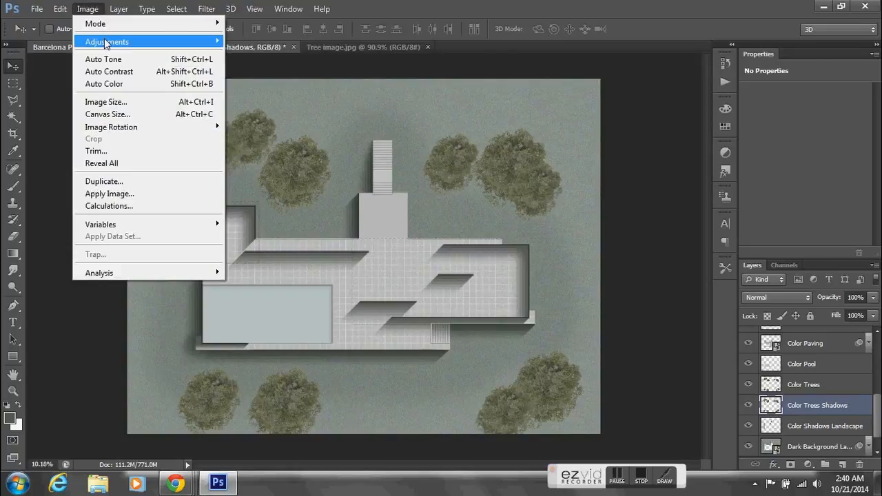
click(270, 42)
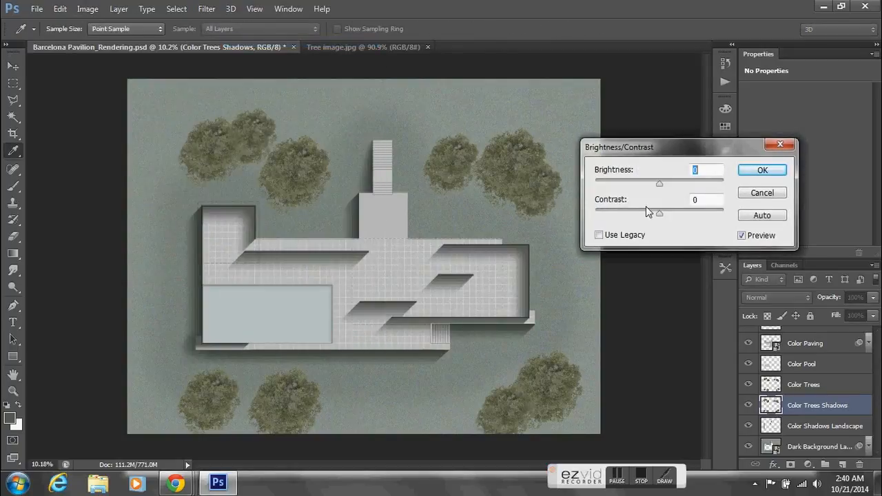
drag(659, 184, 627, 200)
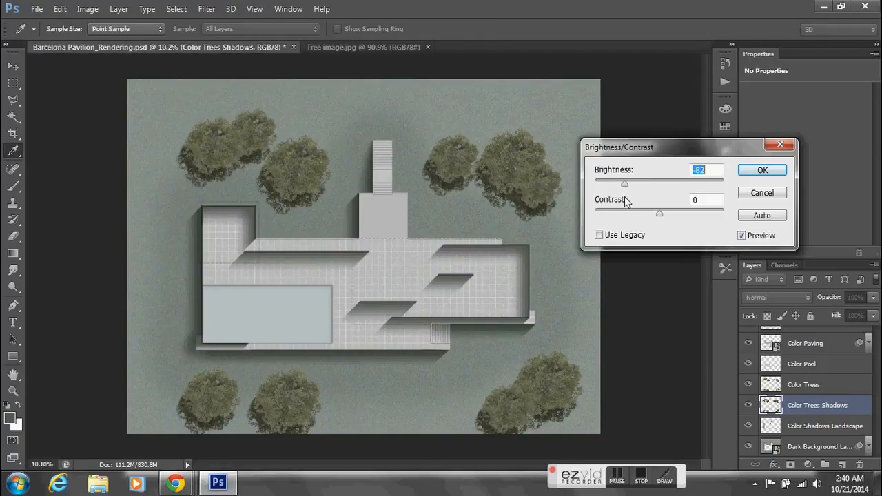
click(761, 171)
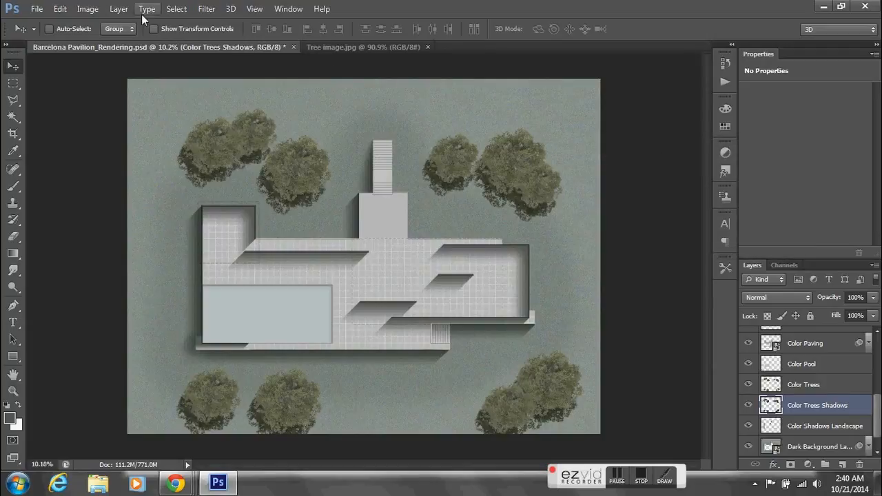
- Desaturate the Color Trees Shadows layer with a Hue/Saturation adjustment, using saturation -84 and lightness +1
click(92, 9)
mouse_move(112, 43)
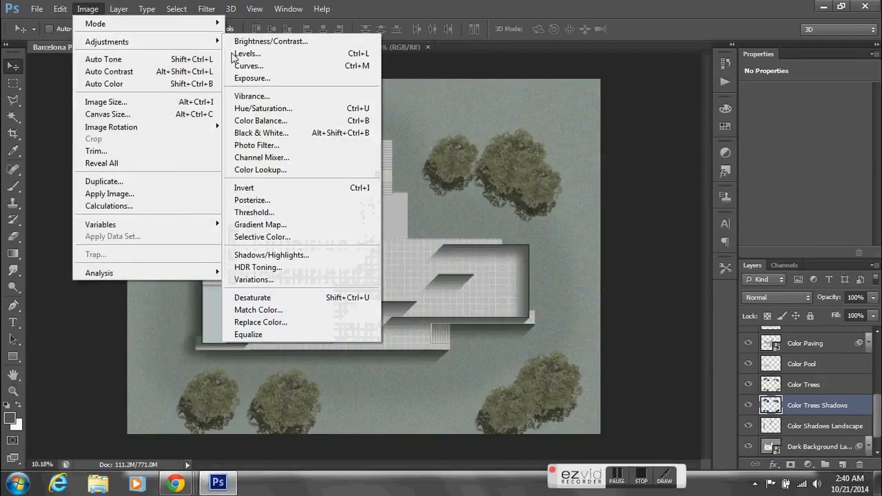
click(278, 109)
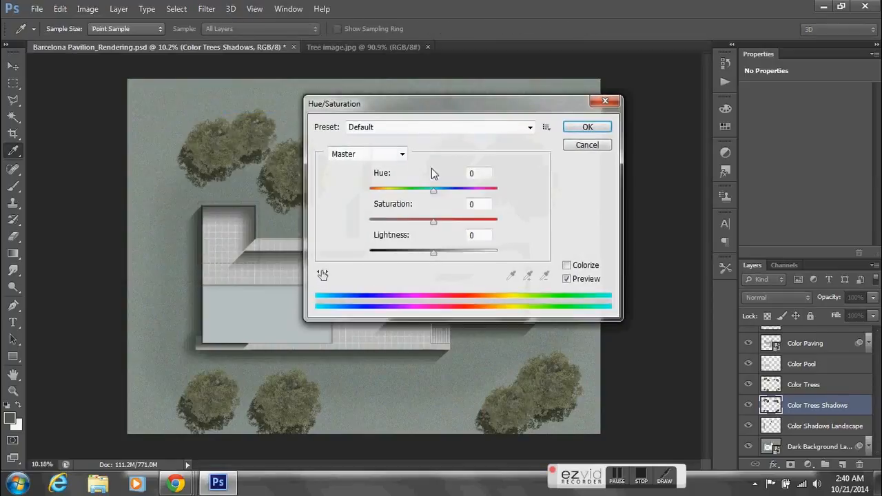
drag(442, 103, 612, 90)
drag(591, 198, 542, 214)
mouse_move(597, 236)
mouse_down()
mouse_move(585, 237)
mouse_move(599, 236)
mouse_up()
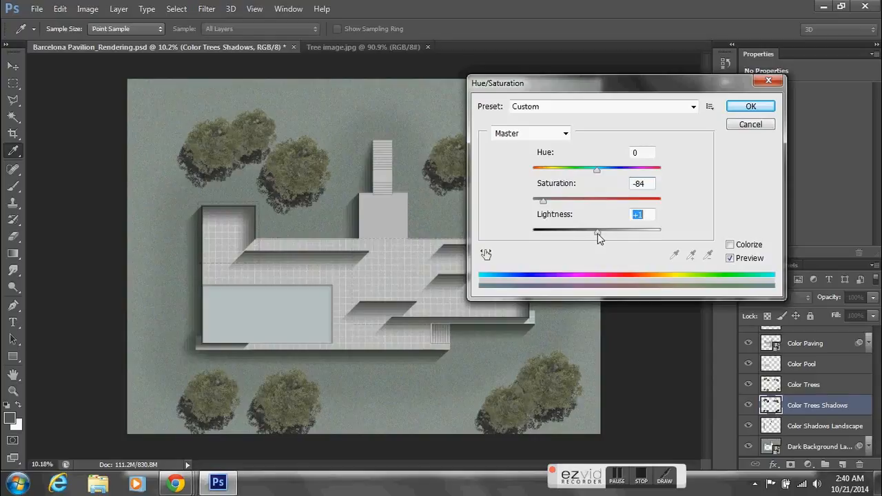
click(736, 111)
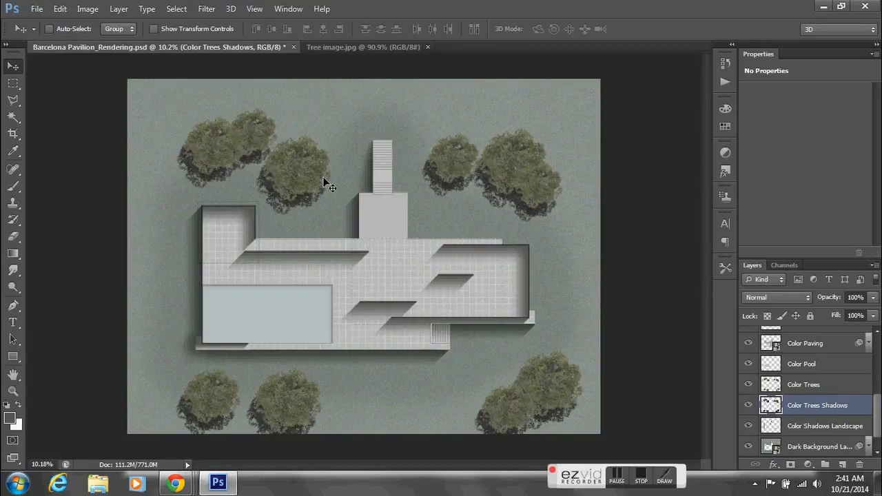
- Soften the Color Trees Shadows layer with a Gaussian Blur of 15.5 pixels radius, trying smaller and larger radii first
click(87, 8)
mouse_move(178, 9)
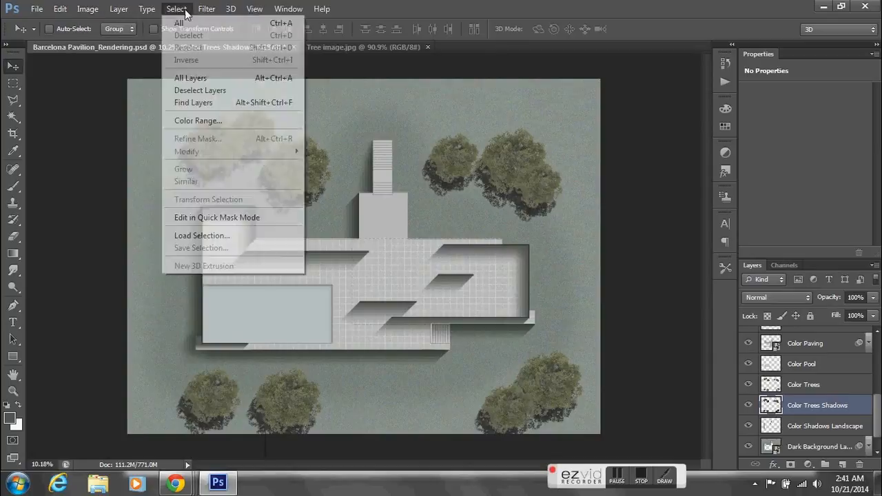
mouse_move(216, 12)
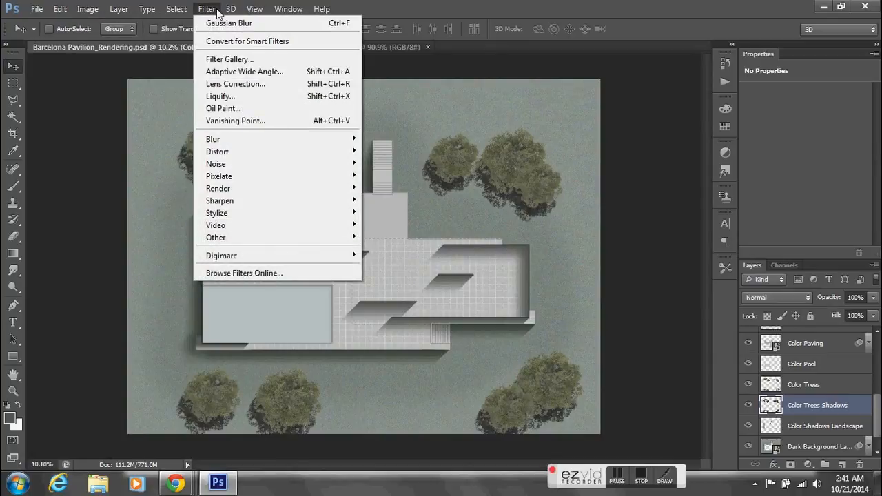
mouse_move(222, 142)
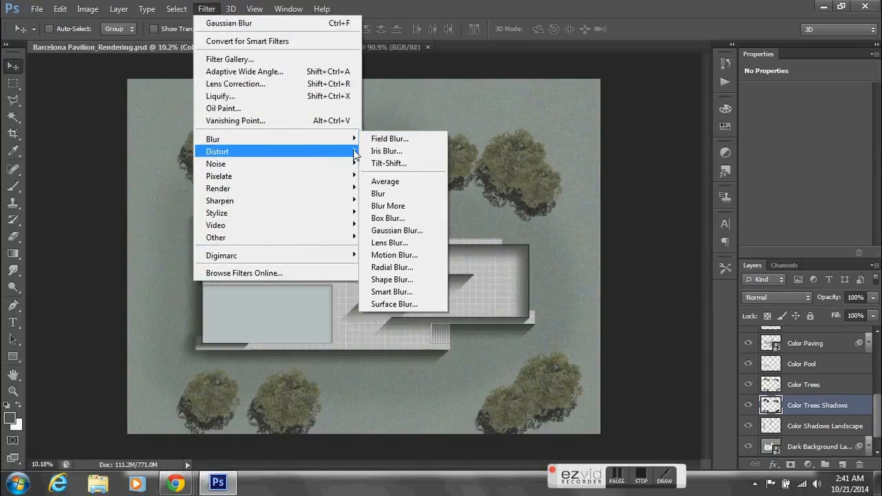
click(396, 230)
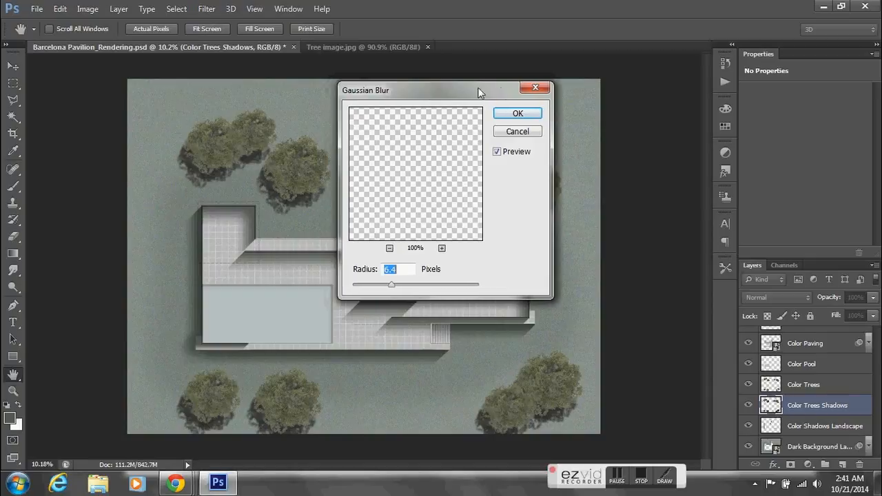
drag(440, 91, 617, 88)
drag(570, 287, 535, 289)
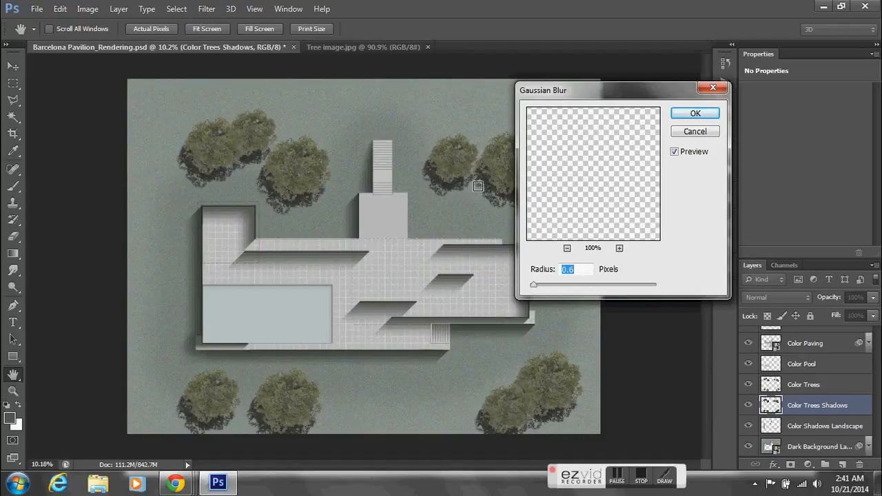
drag(537, 288, 595, 290)
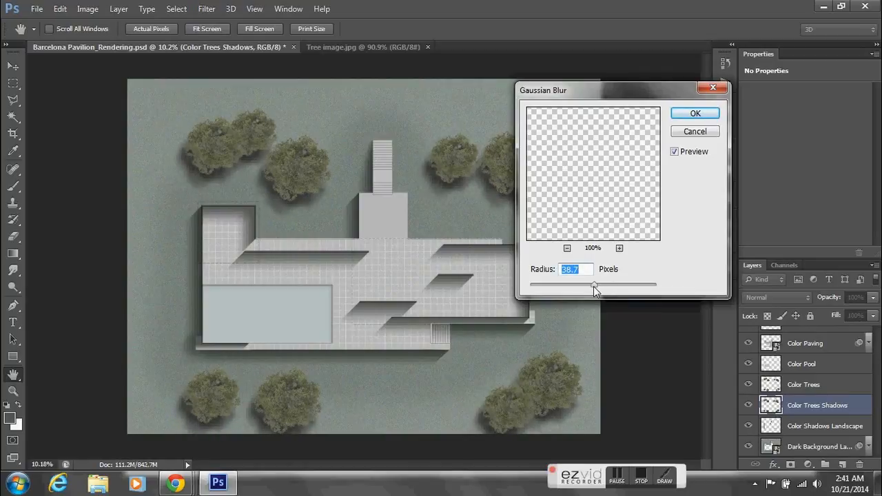
drag(593, 285, 581, 285)
drag(573, 285, 595, 288)
drag(593, 288, 587, 289)
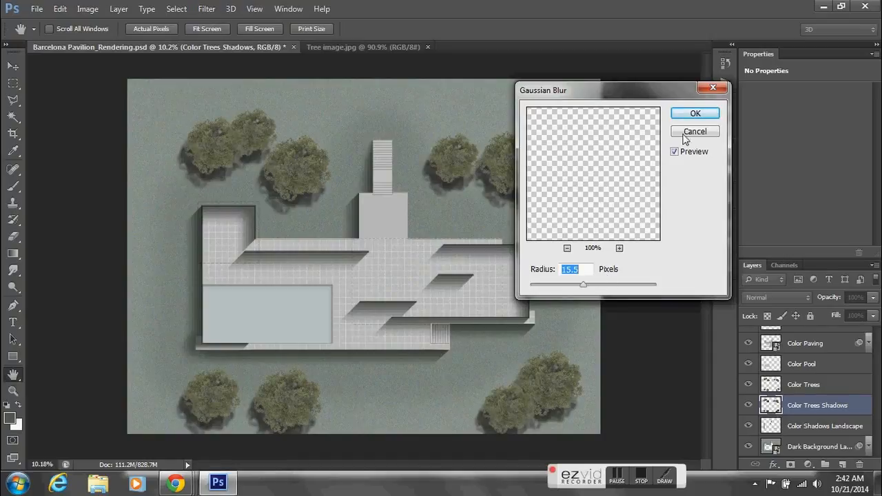
click(693, 115)
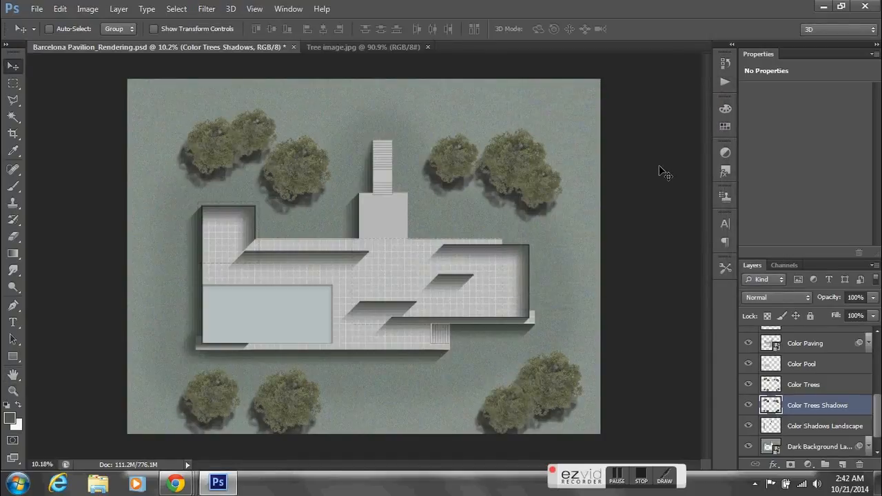
- Lower the opacity of the Color Trees layer to 66% so the trees blend into the ground
click(819, 388)
click(824, 407)
click(819, 386)
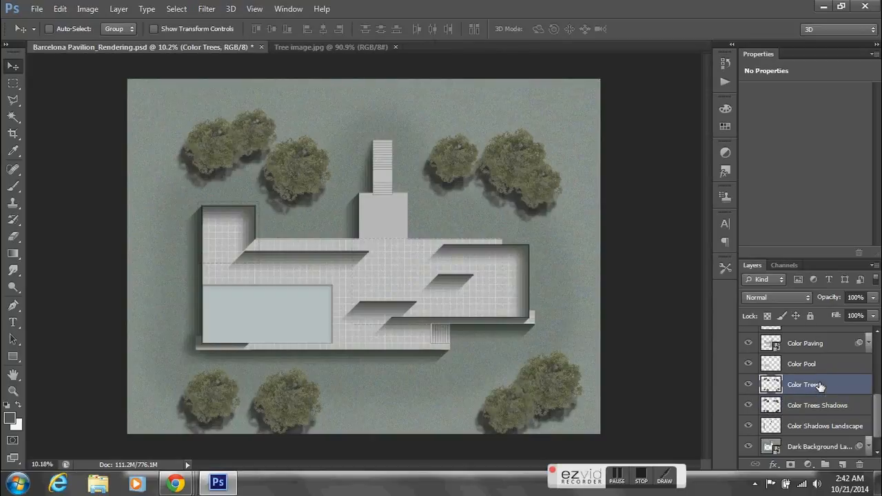
click(872, 297)
drag(867, 315, 863, 316)
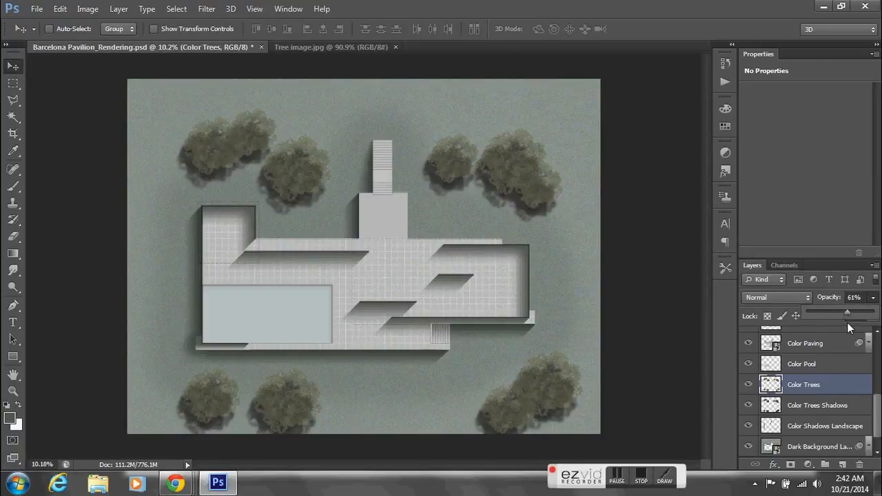
drag(849, 315, 852, 315)
- Lower the opacity of the Color Trees Shadows layer to make the tree shadows fainter
click(832, 408)
click(832, 408)
click(874, 297)
drag(860, 313, 848, 312)
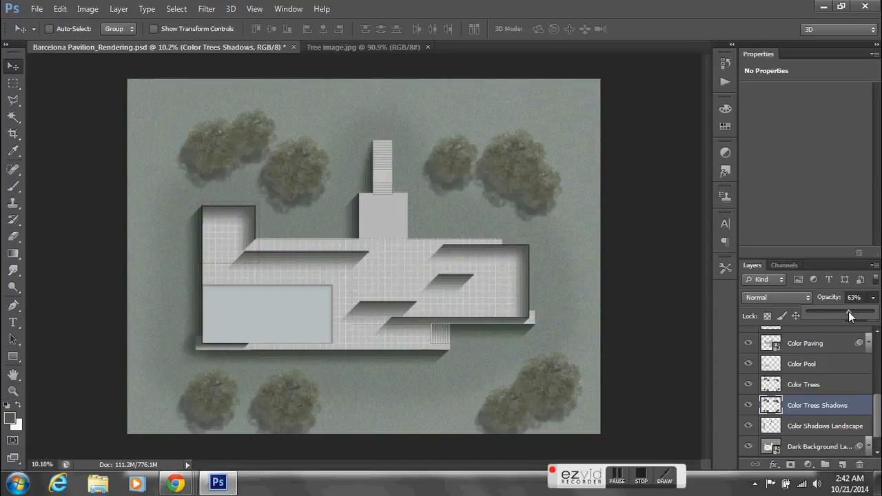
drag(850, 312, 854, 316)
- Apply a Gaussian Blur of 2.5 pixels radius to the Color Trees layer, comparing it with the preview off and on
click(827, 386)
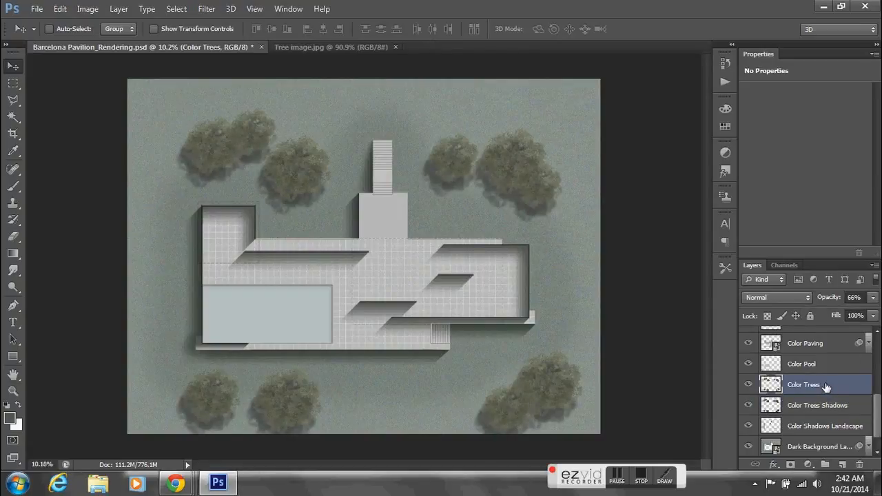
click(205, 9)
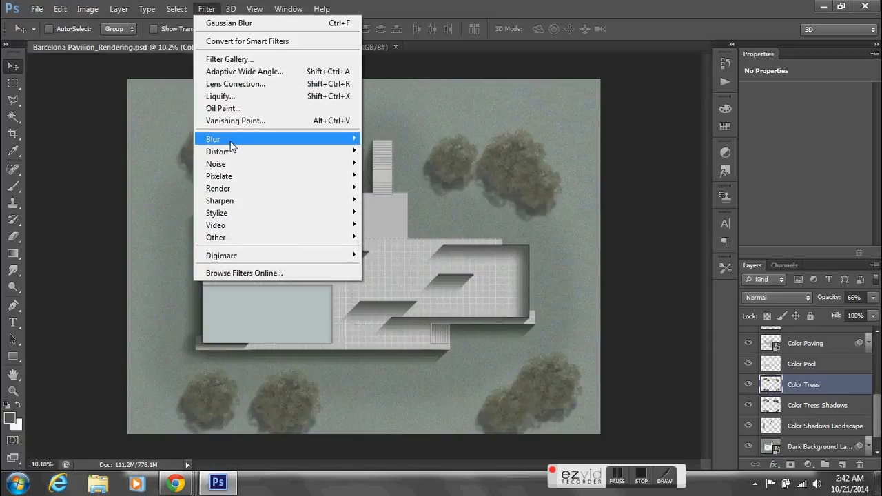
mouse_move(222, 142)
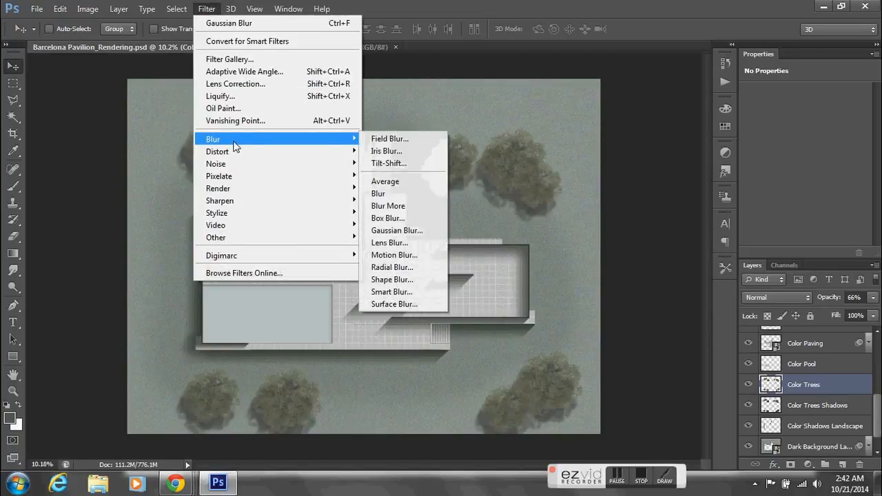
click(391, 228)
drag(583, 284, 548, 282)
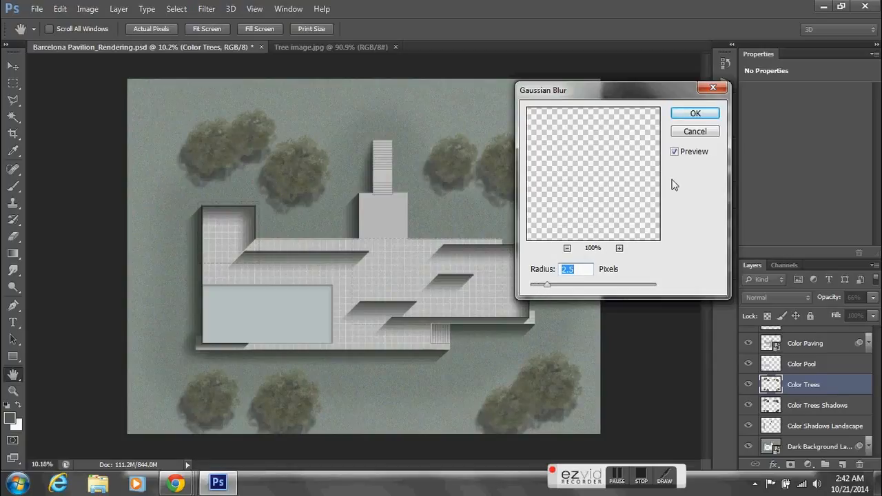
click(675, 153)
click(675, 153)
click(674, 152)
click(675, 153)
click(697, 114)
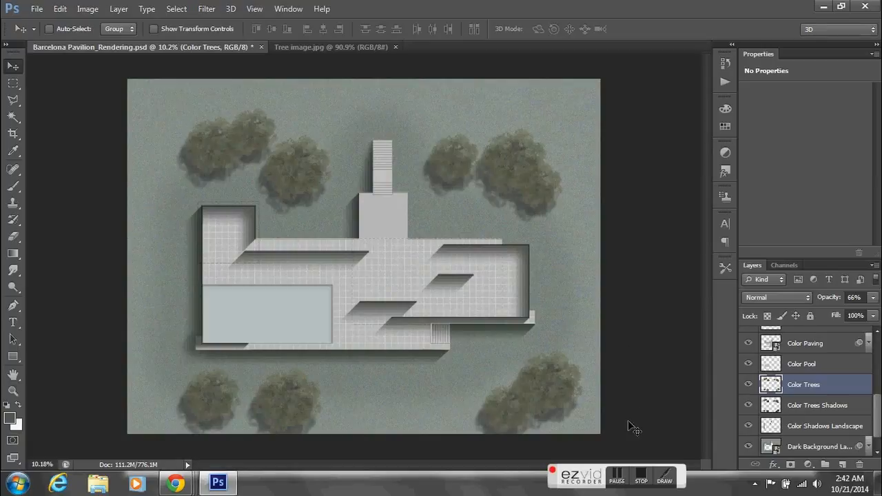
click(640, 479)
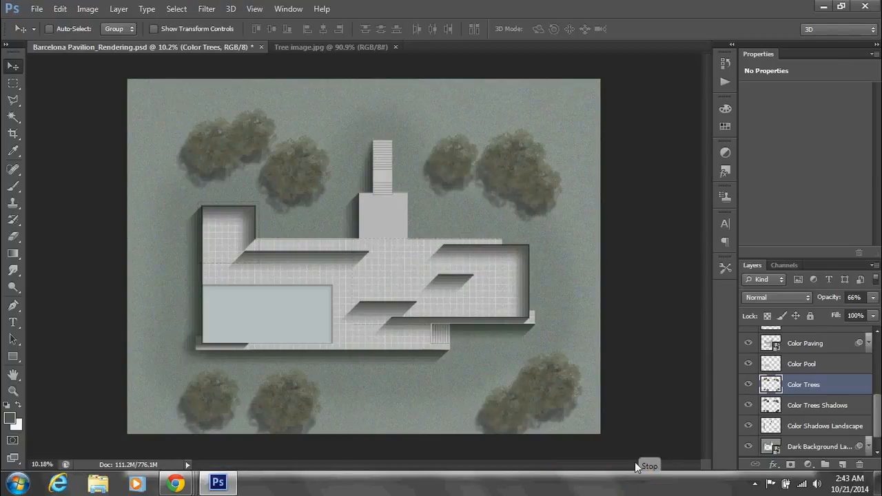